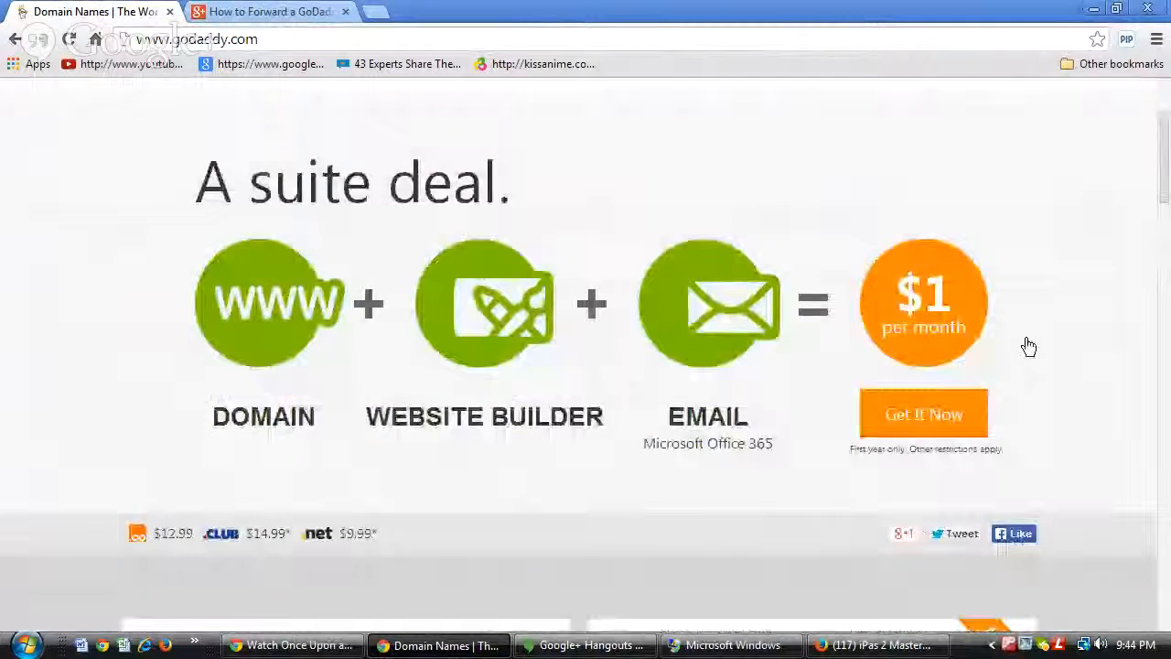
Sign in to the GoDaddy account and open the Domains manager listing all ten domains.
scroll(945, 359, up, 2)
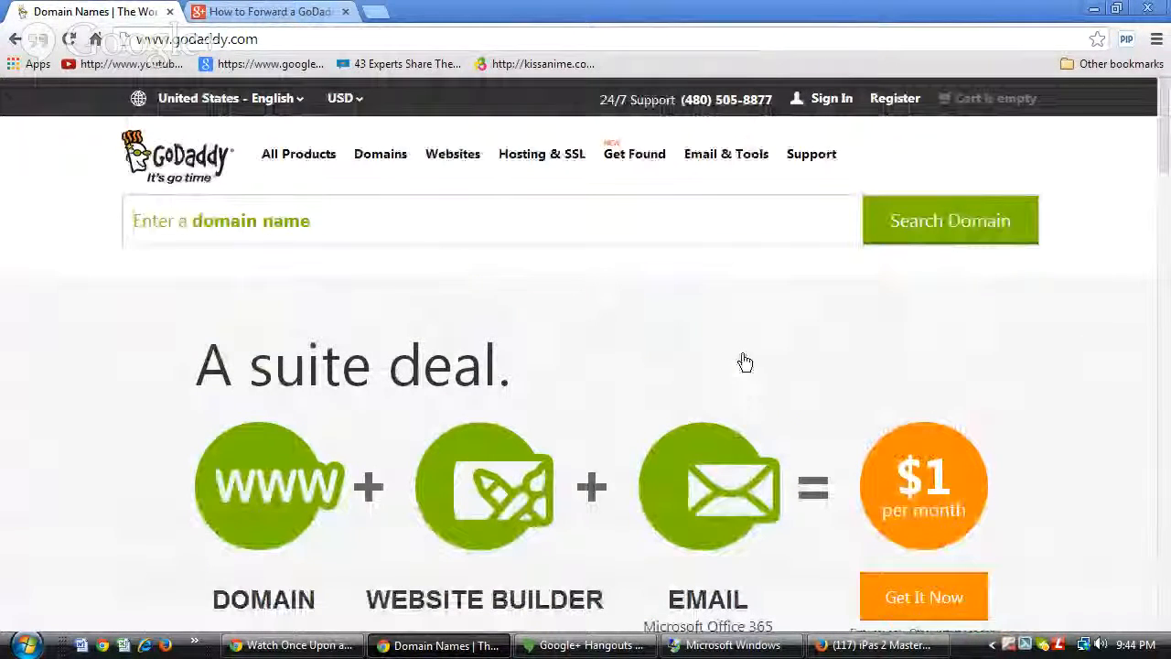
click(831, 101)
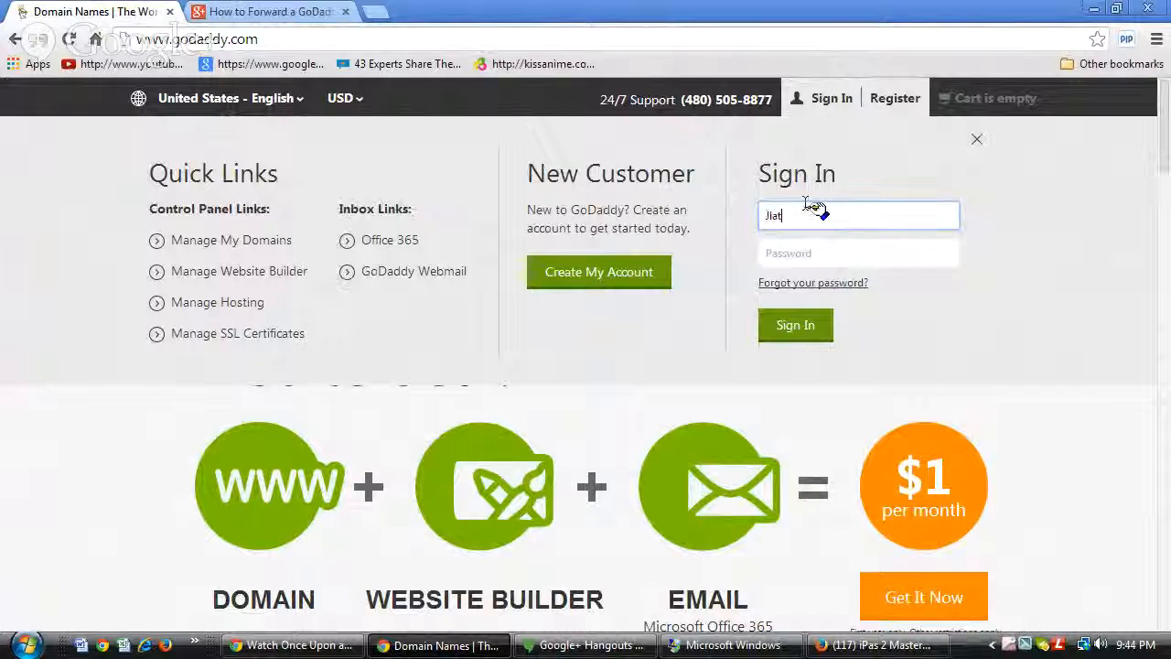
key(Tab)
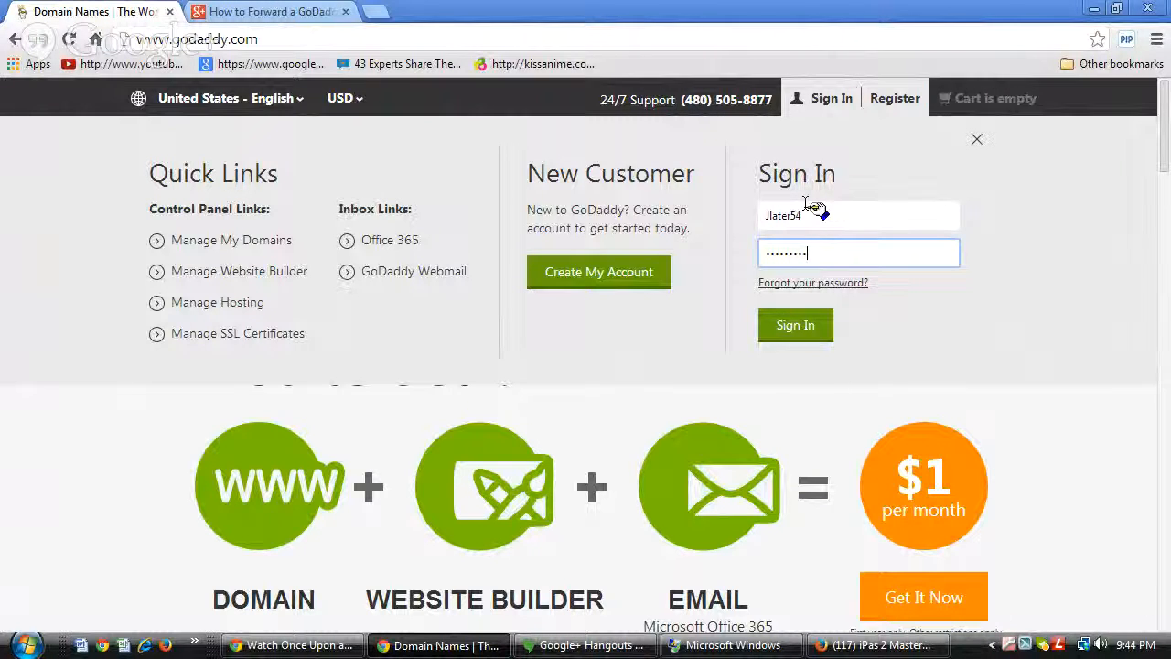
click(794, 334)
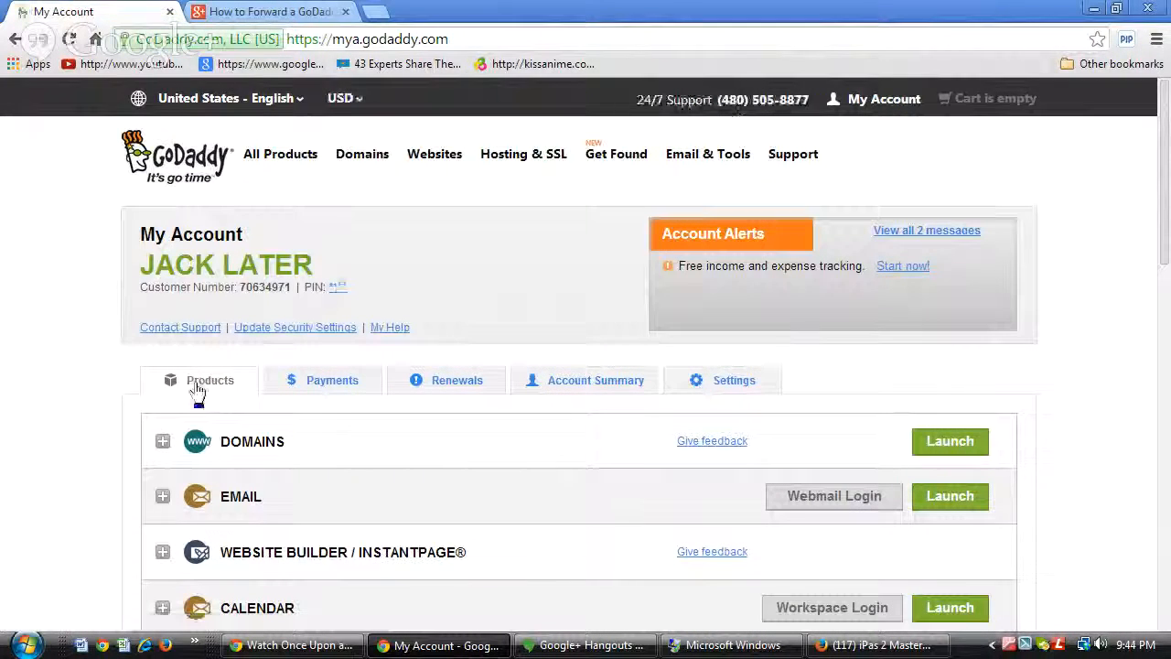
scroll(1072, 343, down, 1)
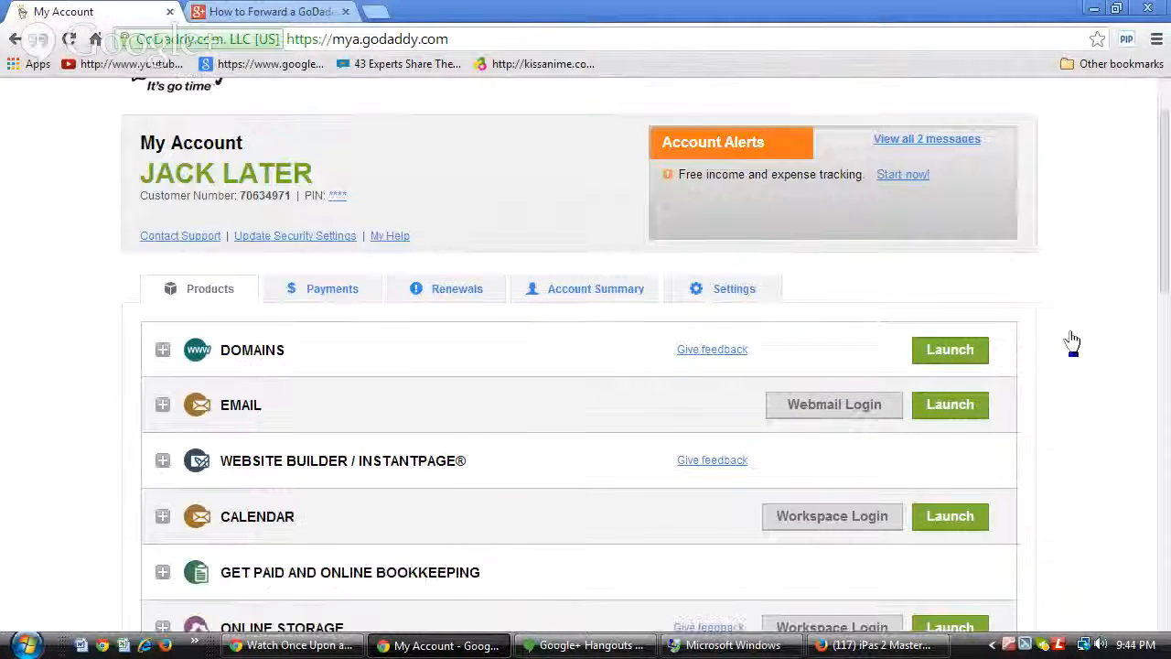
scroll(1072, 343, down, 1)
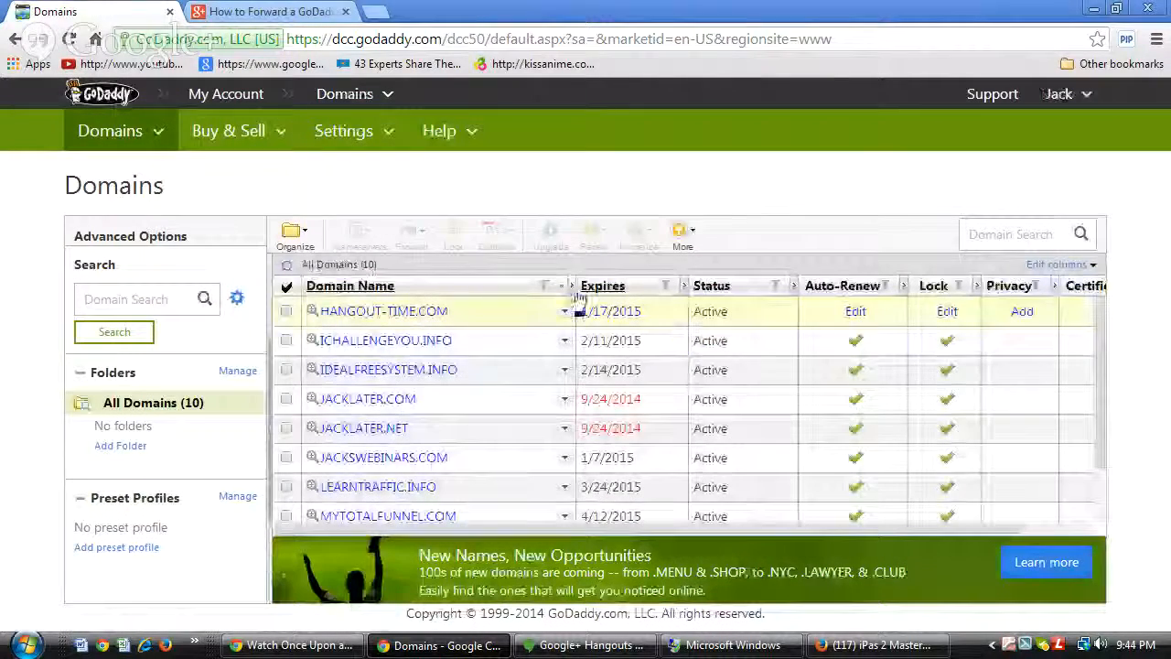
Open HANGOUT-TIME.COM's details and scroll to its forwarding to newimreviews.com/webinars/.
scroll(497, 312, down, 1)
scroll(499, 316, up, 1)
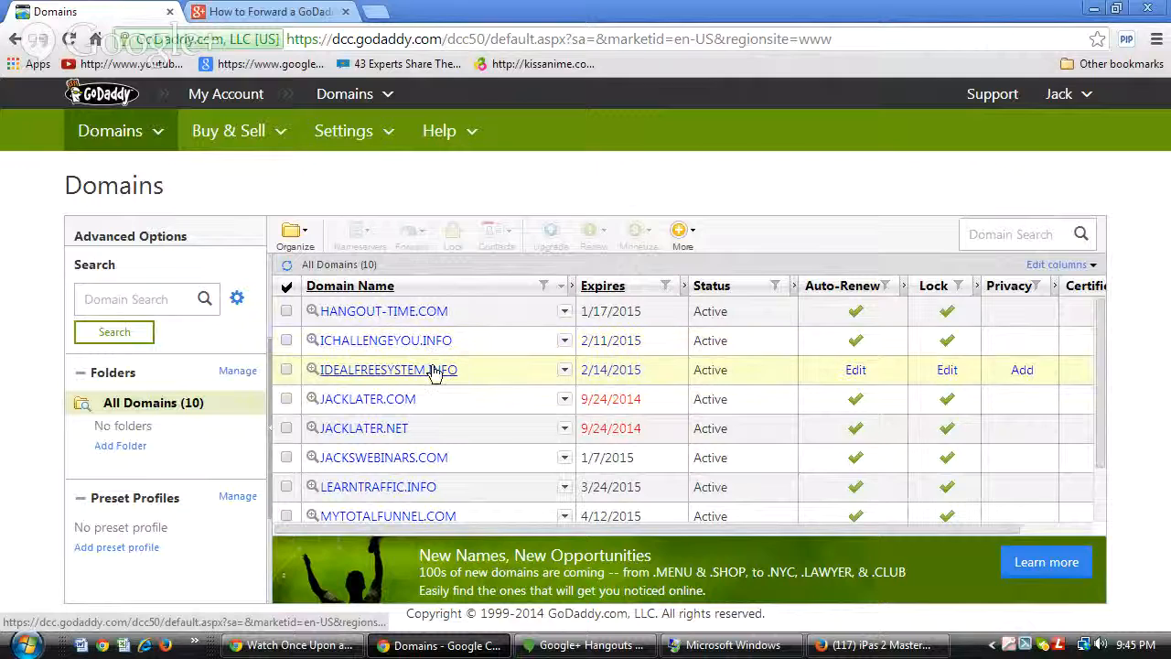
scroll(491, 406, down, 1)
scroll(491, 405, up, 1)
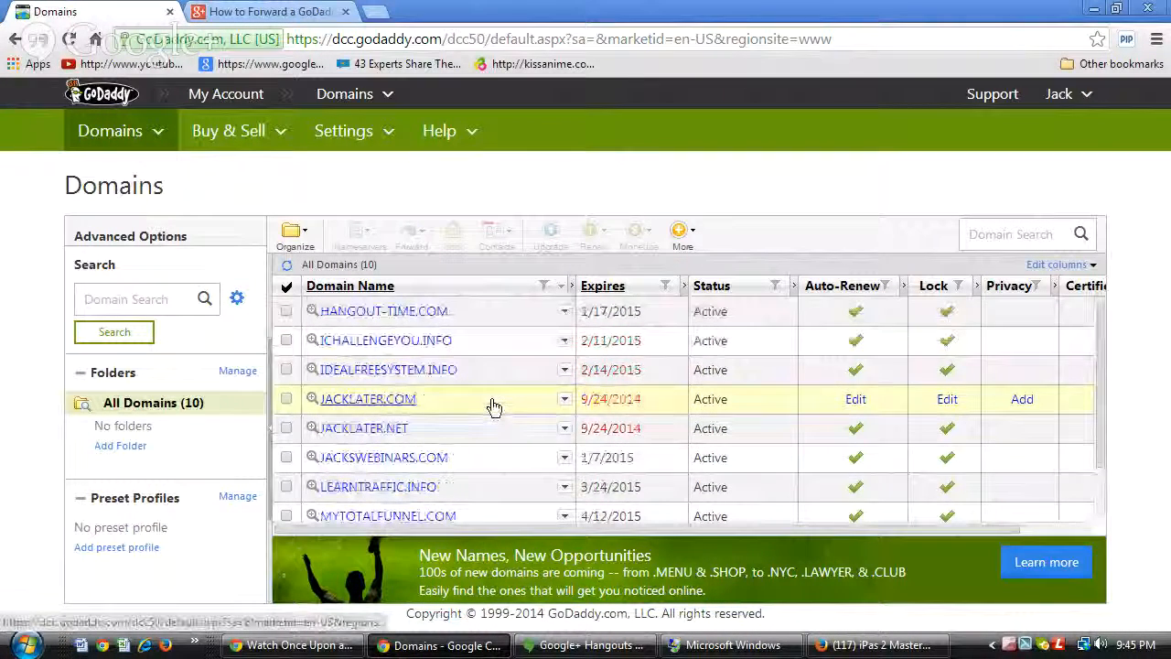
click(390, 313)
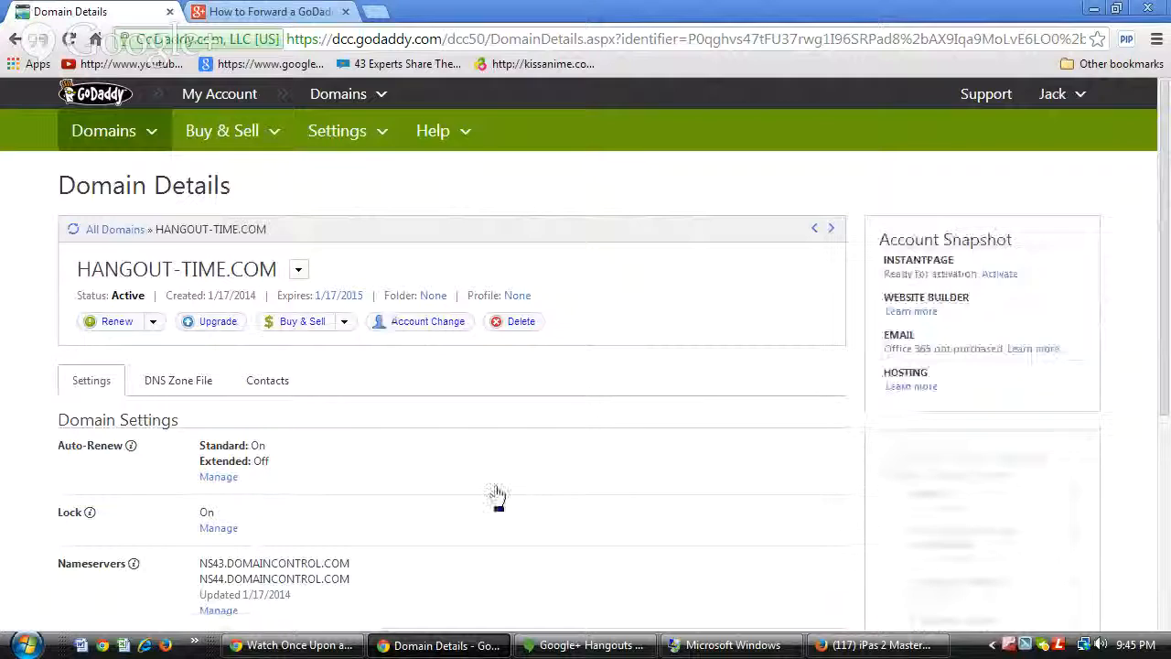
scroll(497, 495, down, 2)
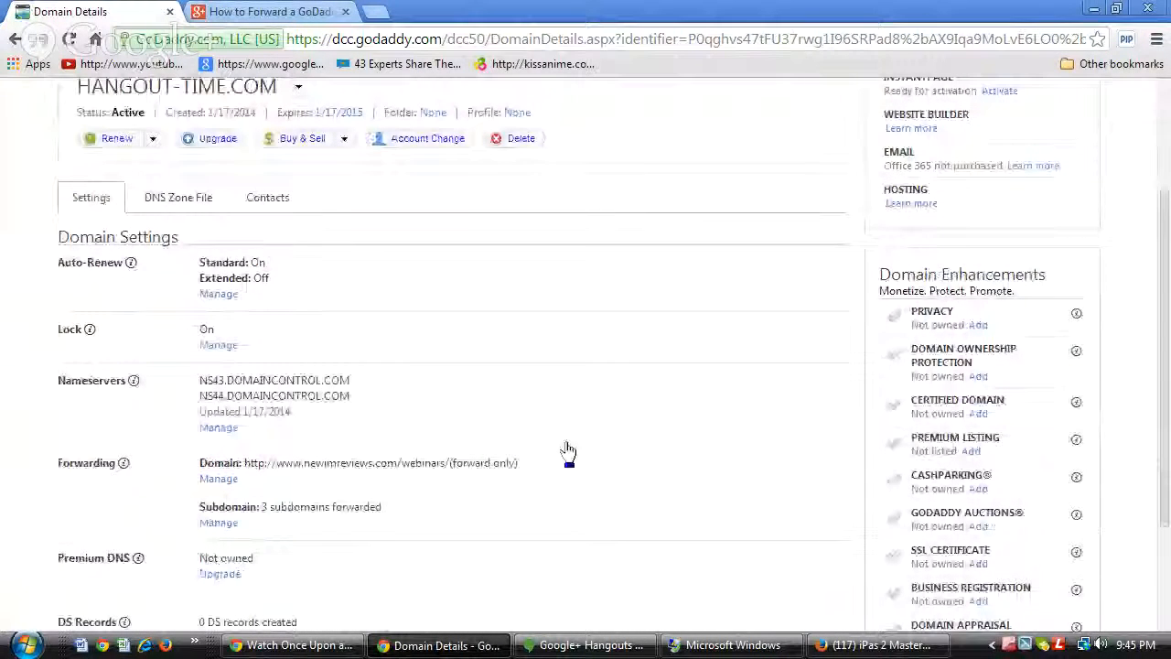
scroll(567, 450, down, 2)
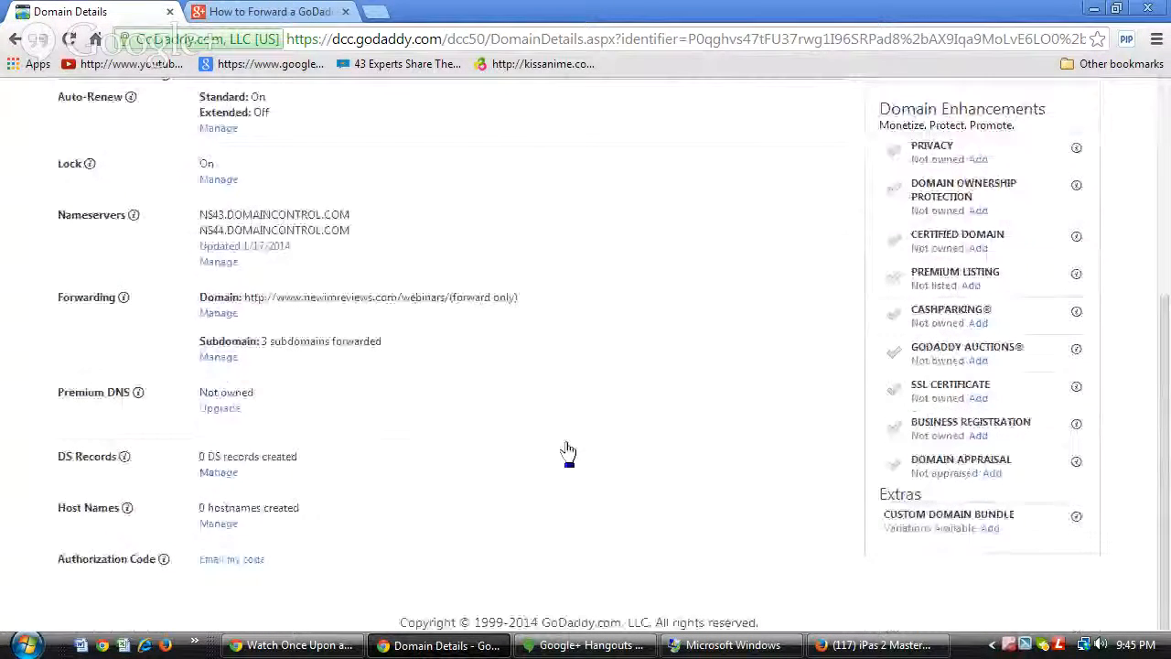
Open HANGOUT-TIME.COM's Forwarding and Masking dialog, then discard Facebook's new event form.
click(221, 317)
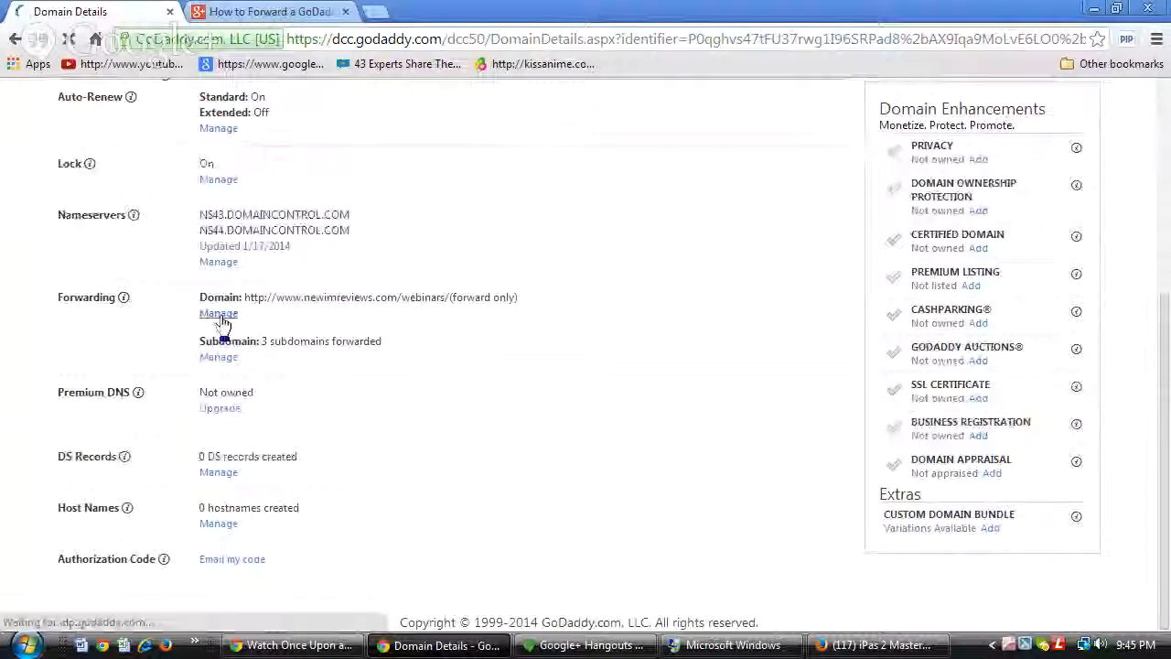
click(852, 646)
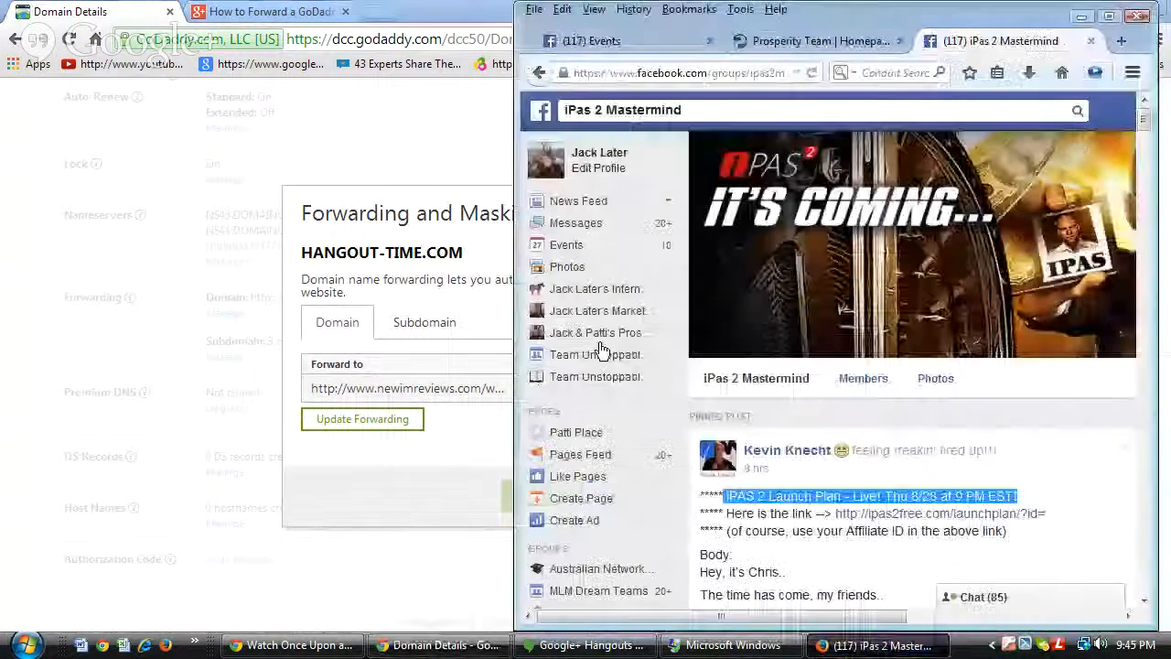
click(671, 52)
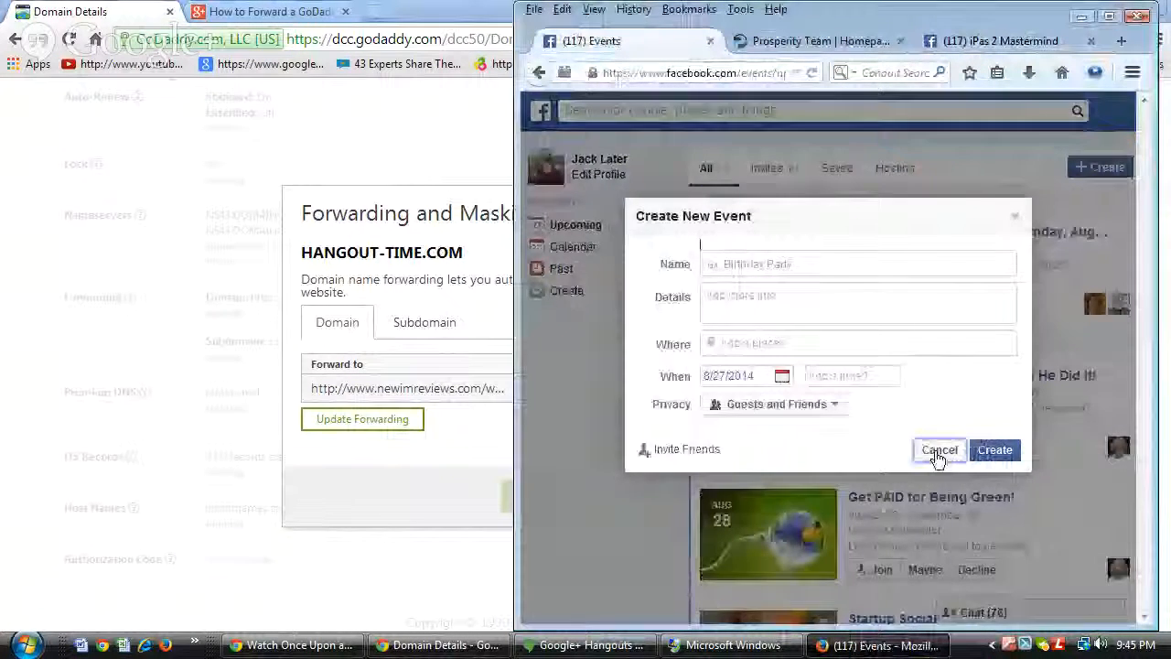
click(938, 450)
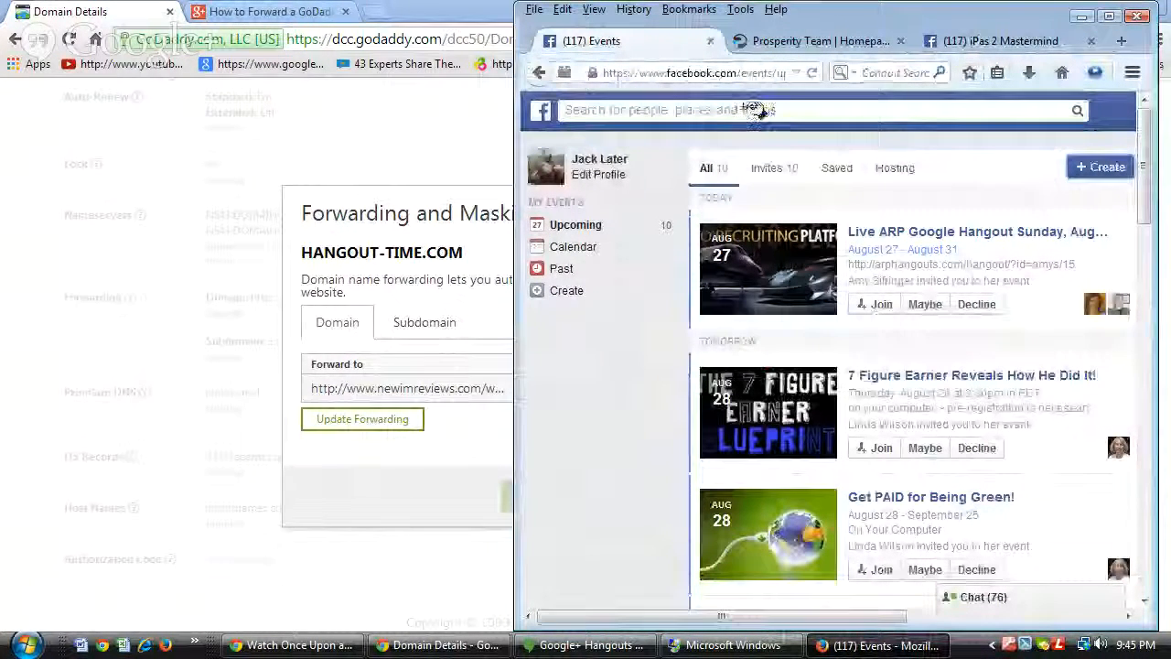
Close the Facebook Events, Prosperity Team and remaining Facebook tabs.
click(710, 41)
click(712, 40)
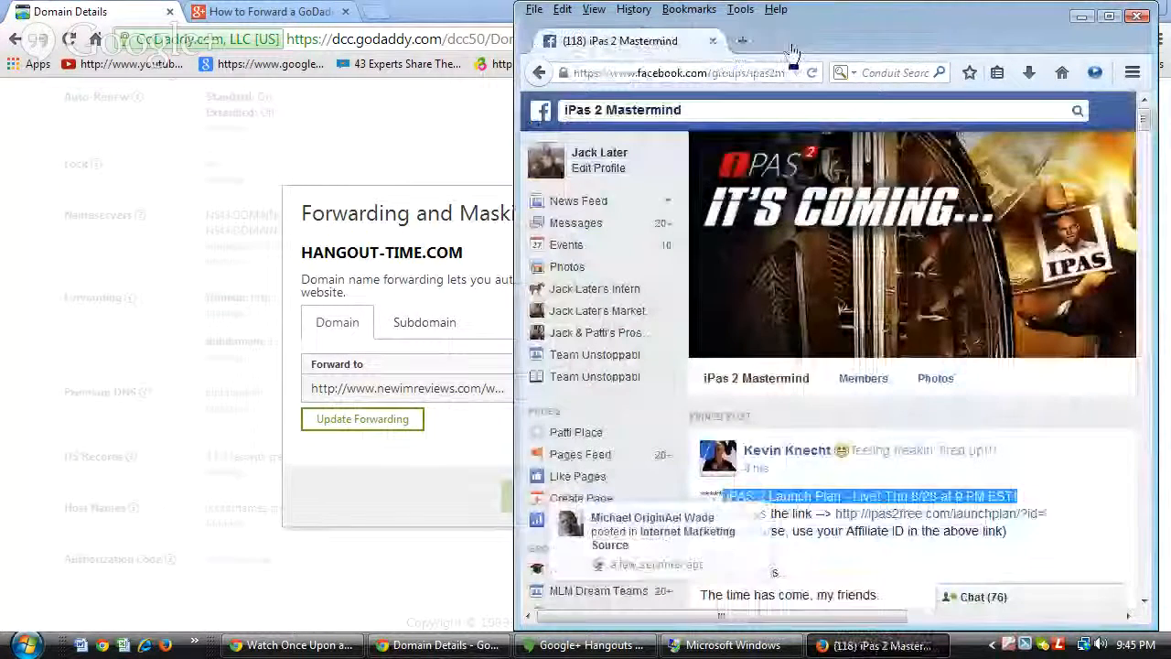
click(713, 40)
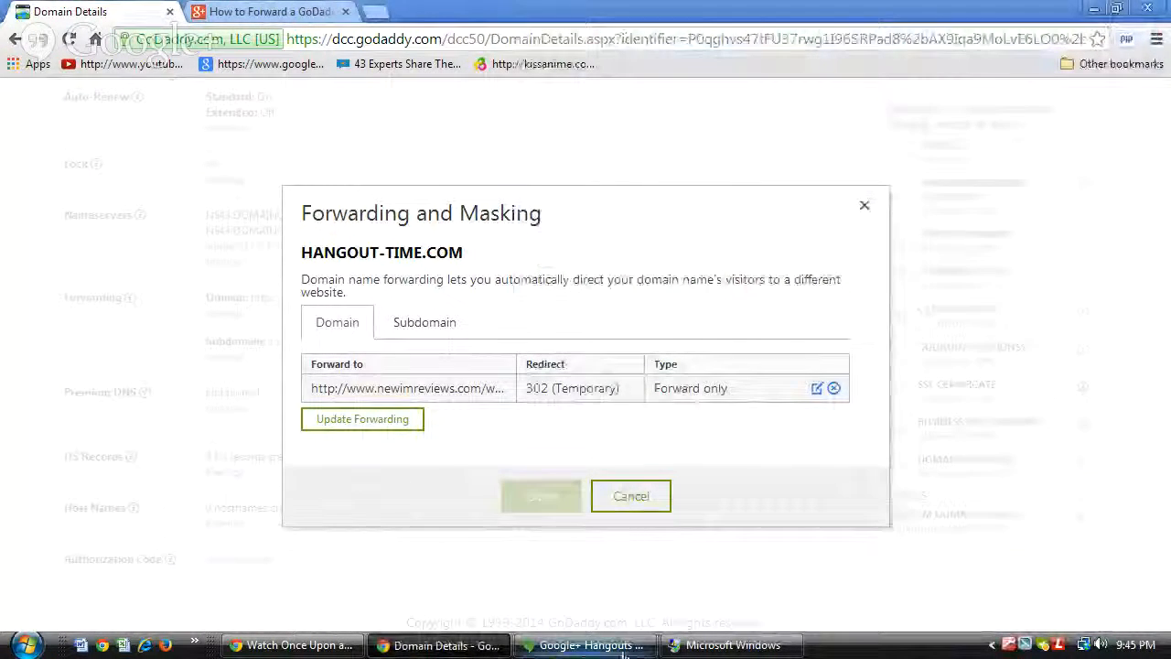
Load gmail.com in a new Firefox window.
click(165, 647)
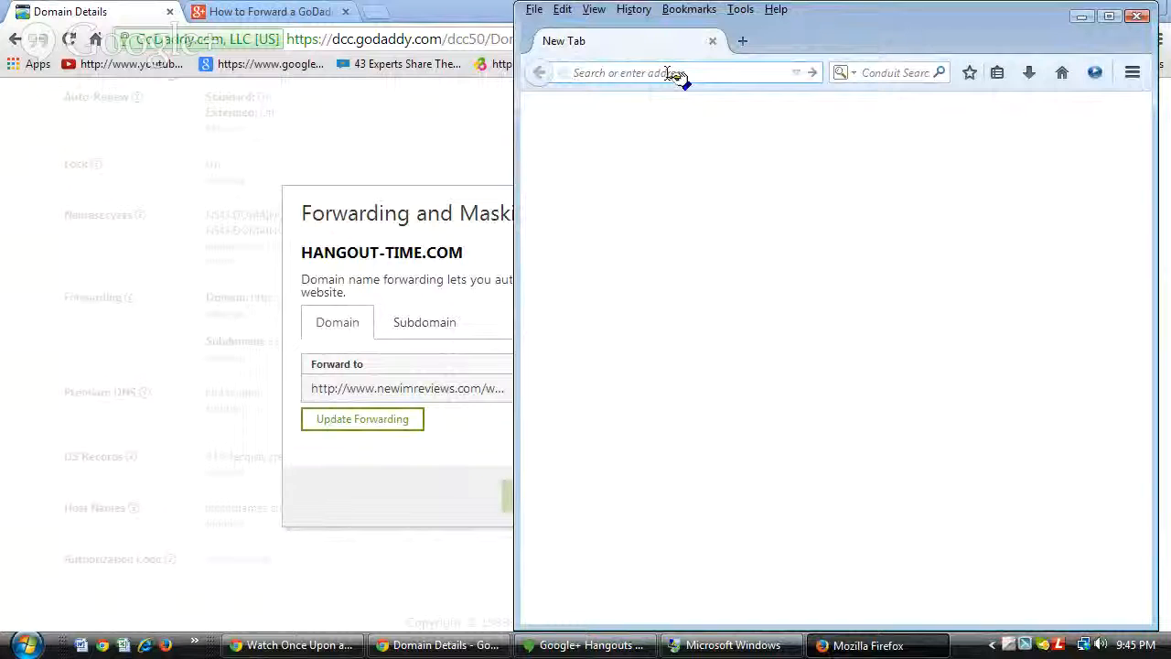
text(g)
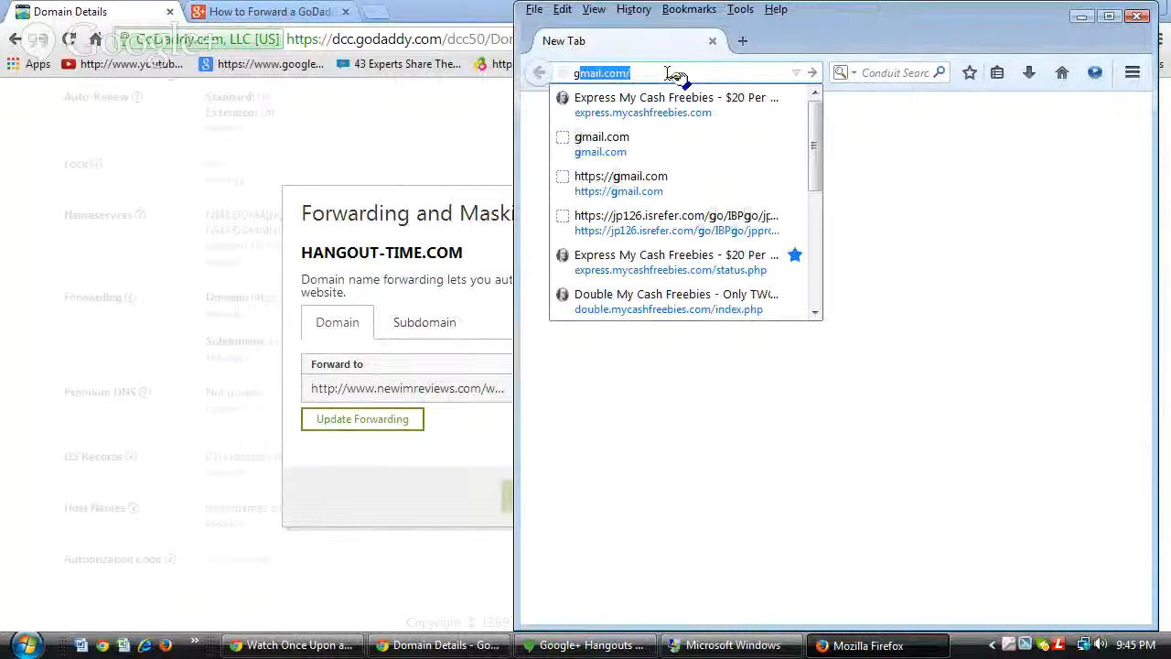
key(Return)
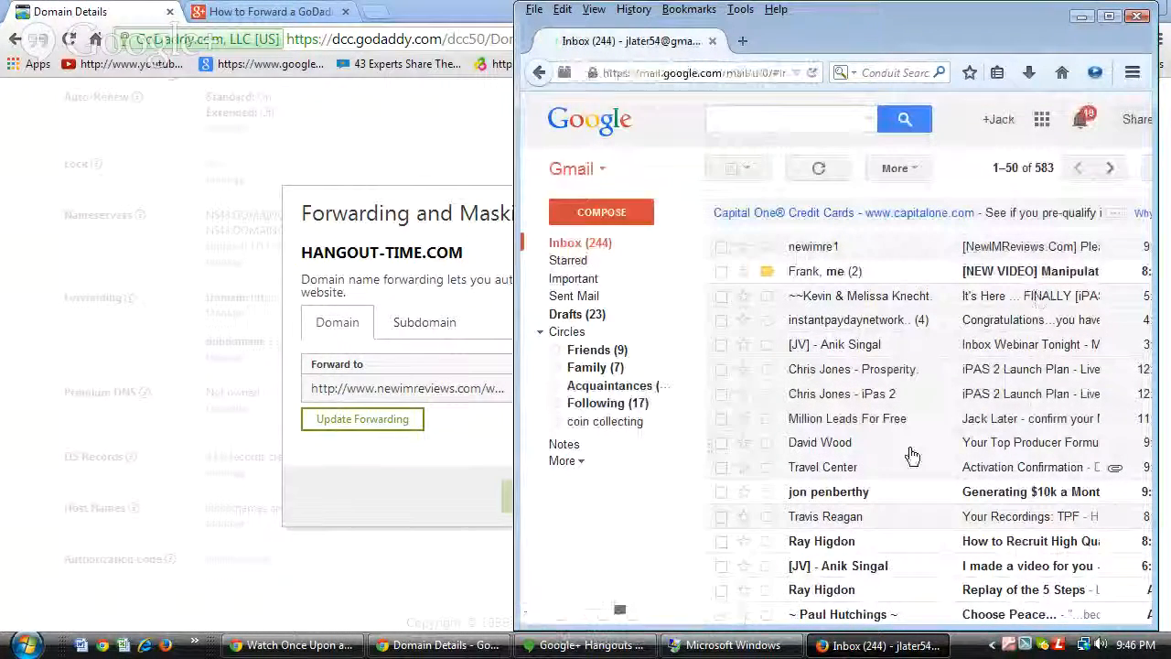
Open the iPAS 2 Launch Plan email and select its ipas2free.com/launchplan link.
scroll(912, 455, down, 3)
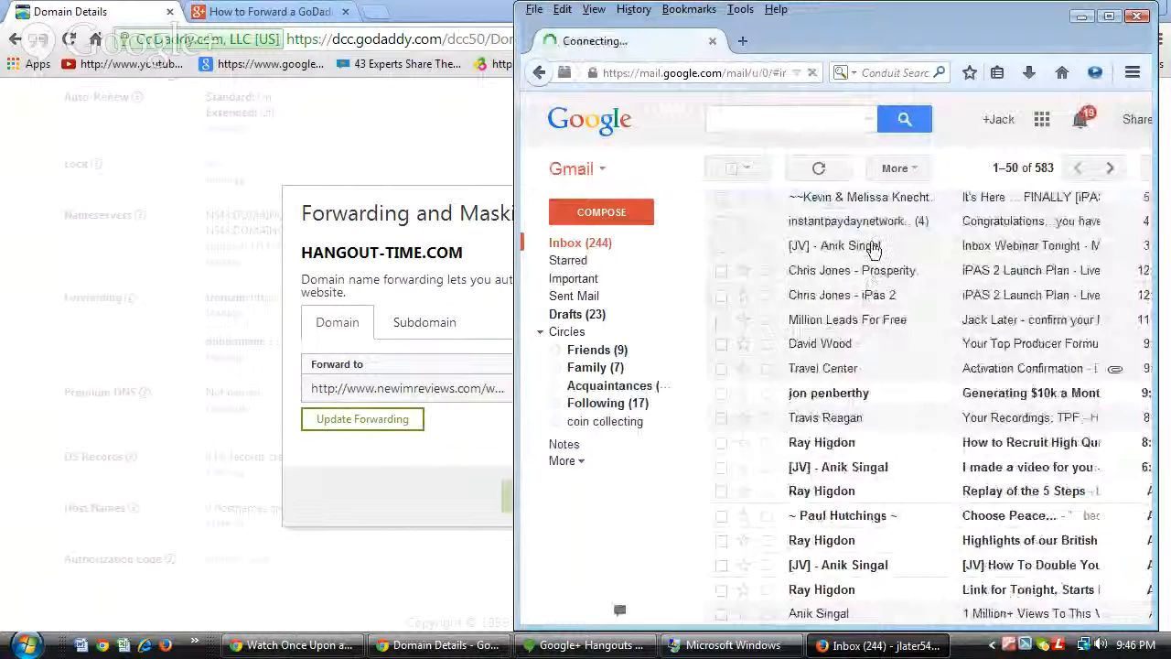
click(874, 272)
scroll(1079, 415, down, 6)
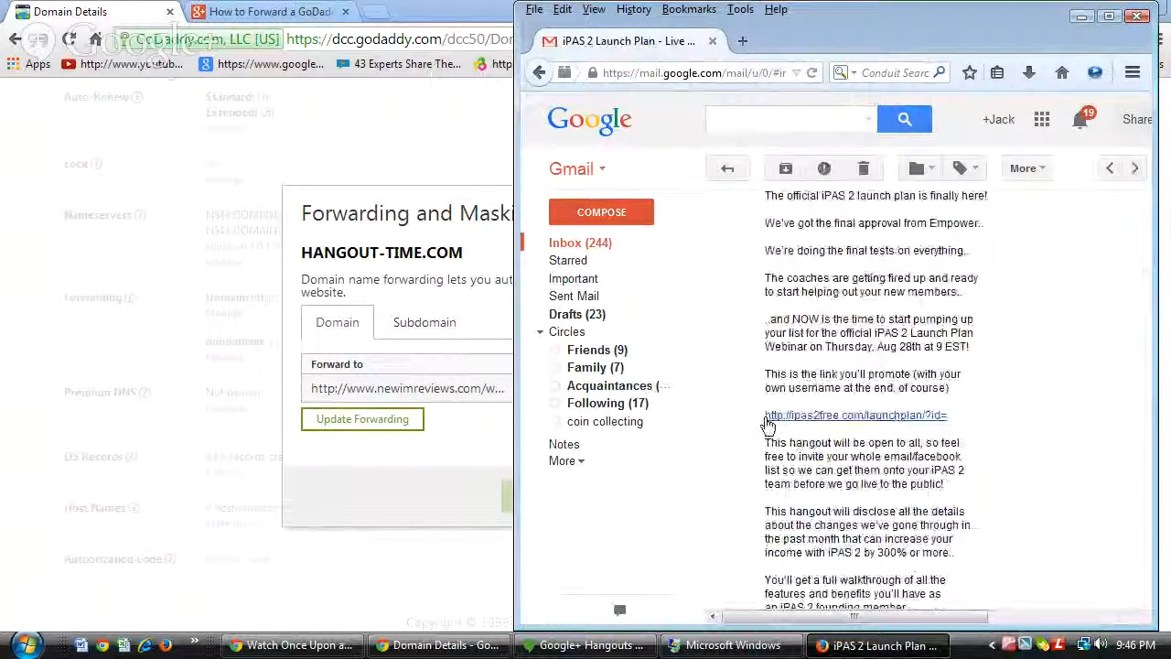
drag(767, 424, 942, 436)
key(ctrl+c)
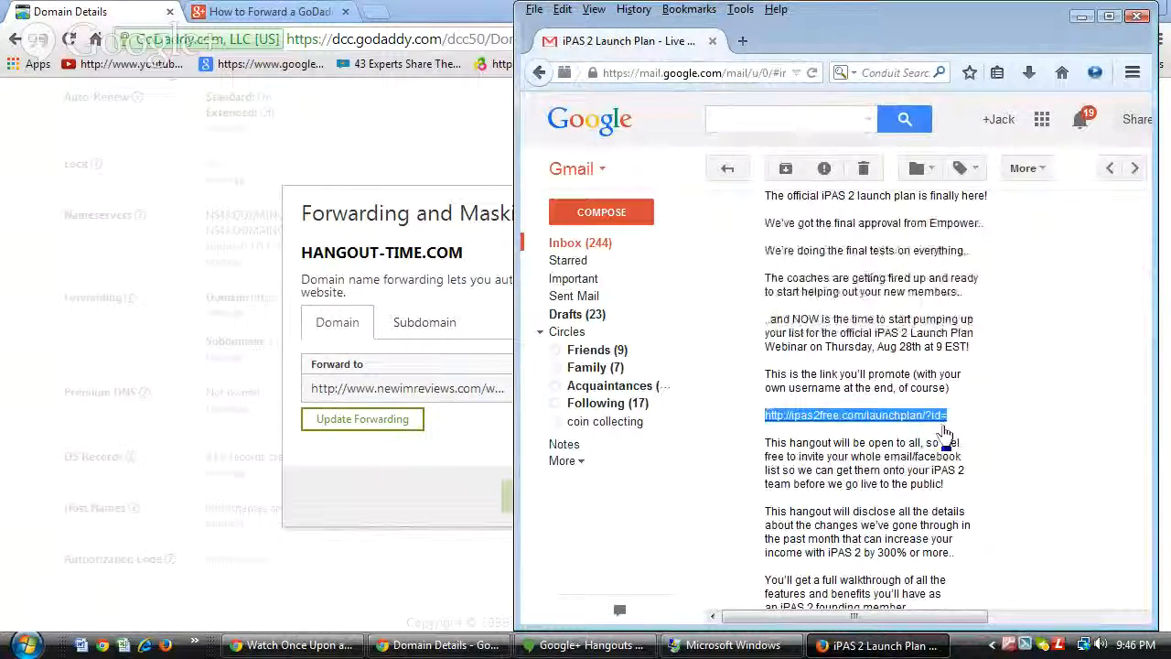
Replace the domain's Forward to address with the pasted ipas2free.com/launchplan/?id= link.
click(1080, 20)
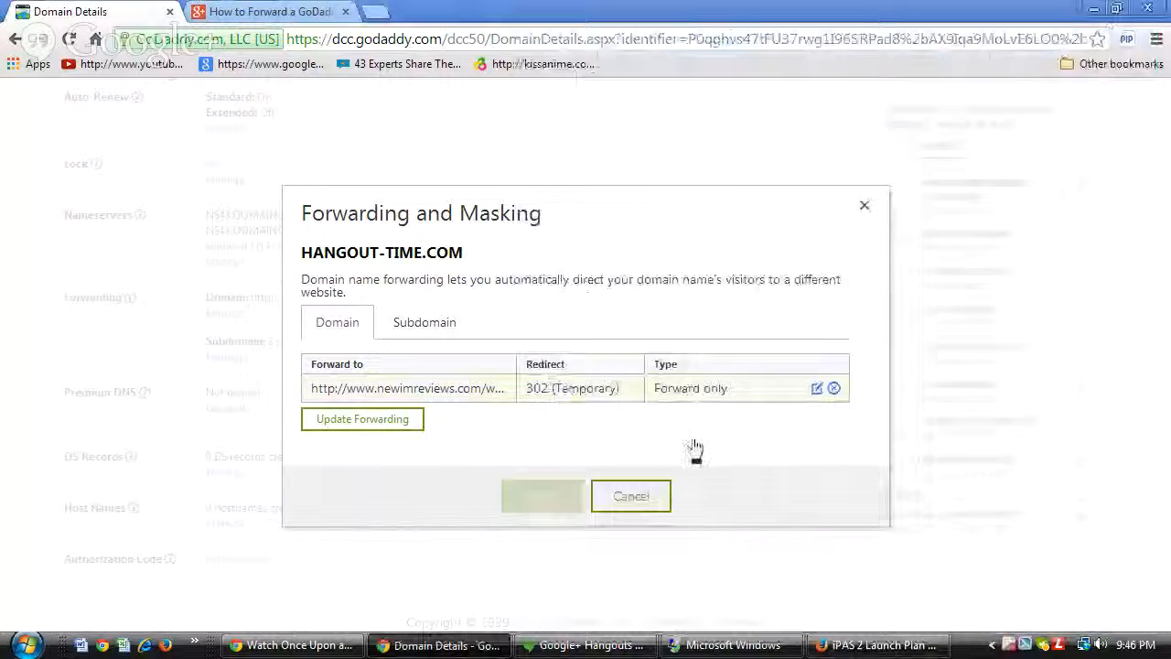
click(371, 423)
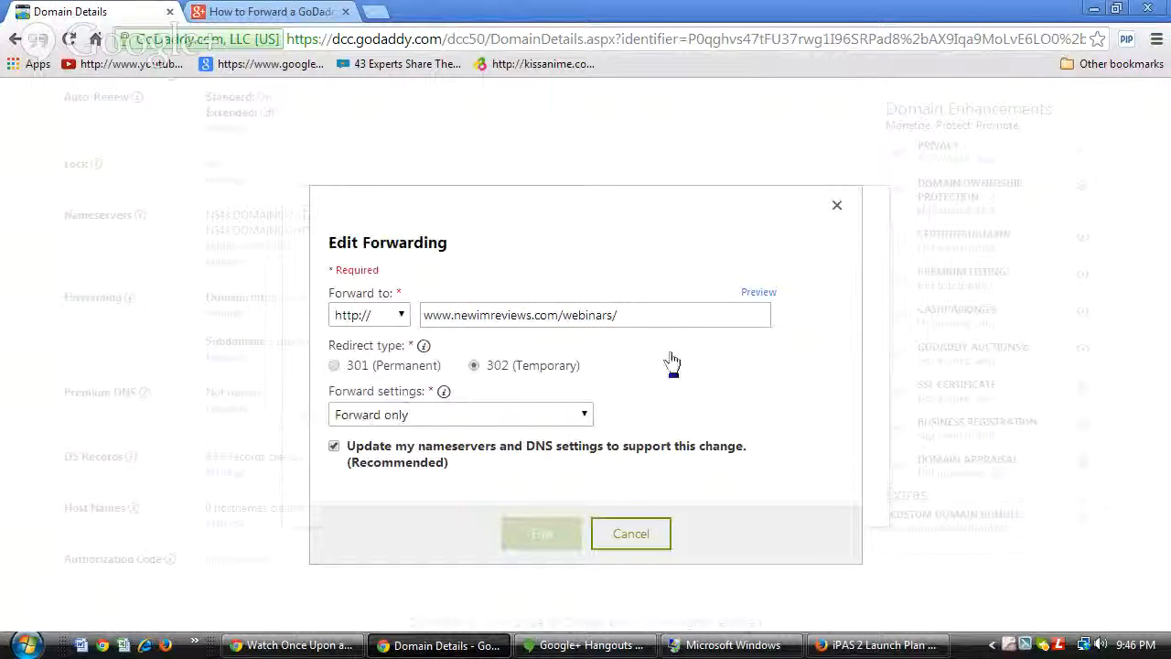
drag(655, 316, 430, 325)
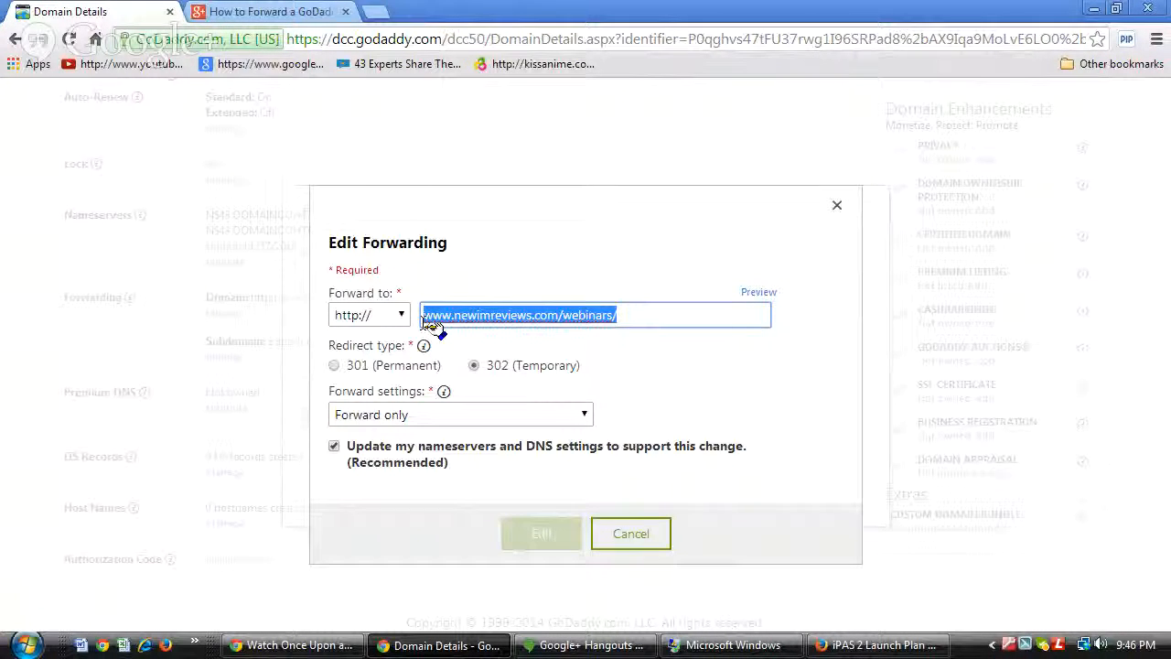
key(ctrl+v)
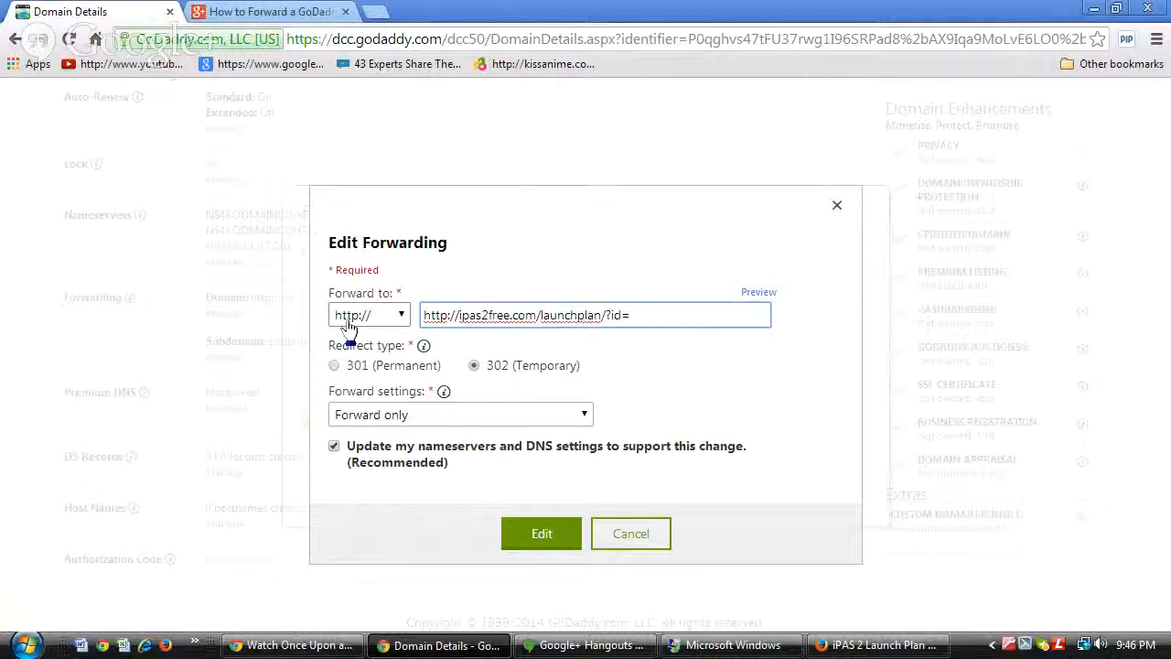
click(458, 315)
key(BackSpace)
key(BackSpace)
key(BackSpace)
key(BackSpace)
key(BackSpace)
key(BackSpace)
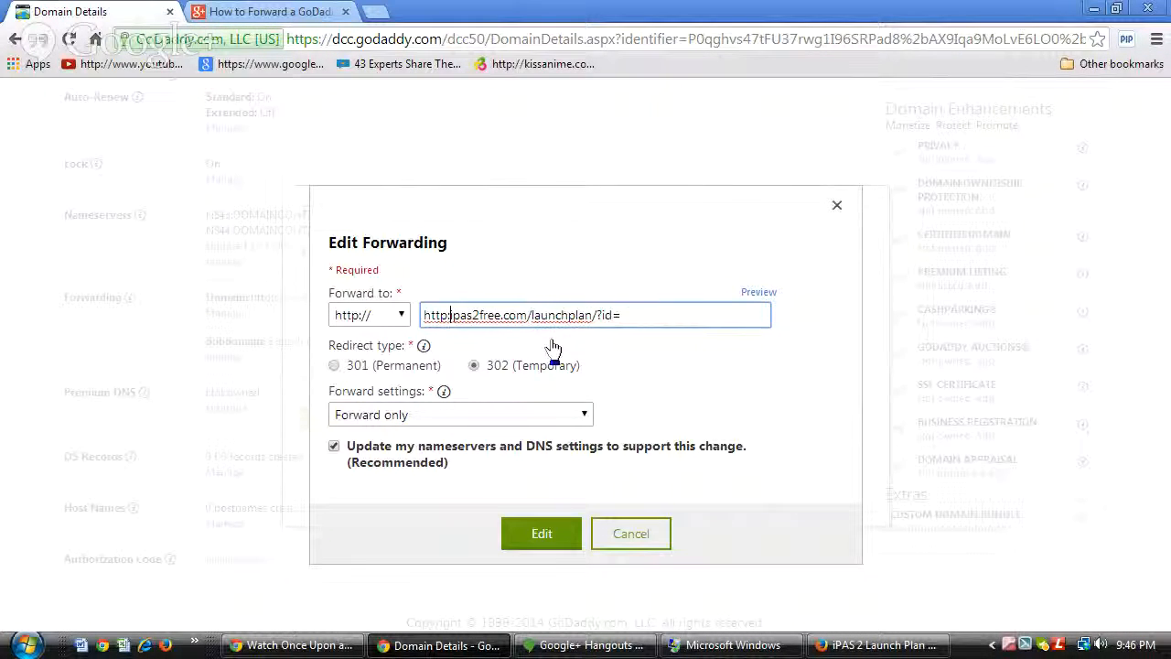
key(BackSpace)
key(BackSpace)
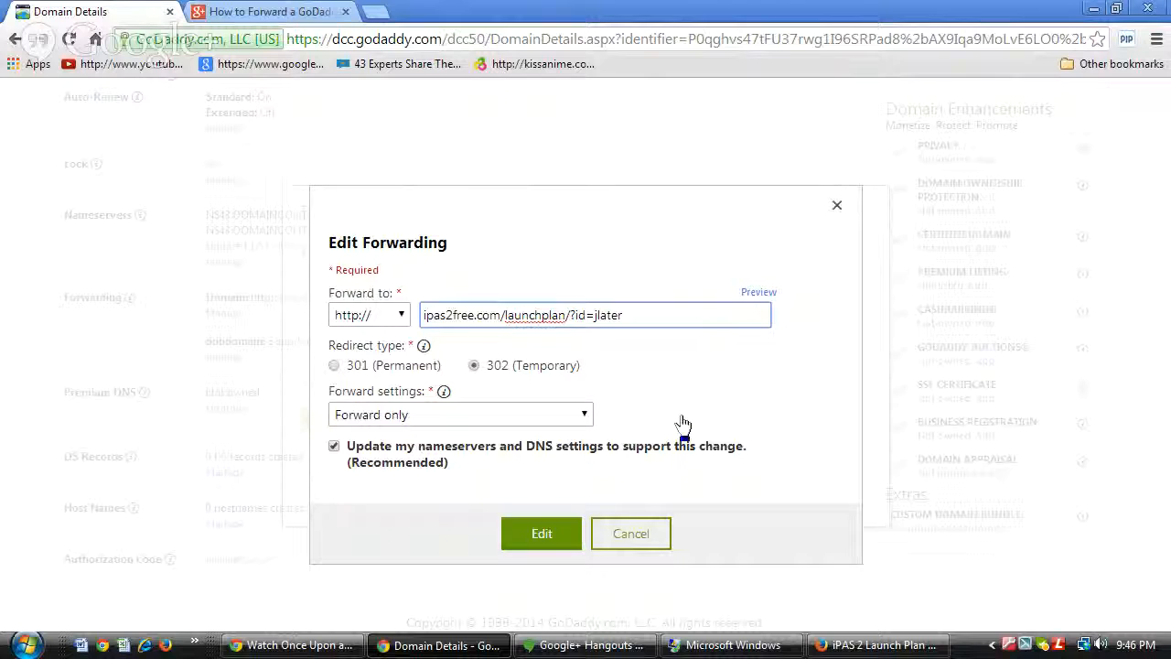
click(401, 317)
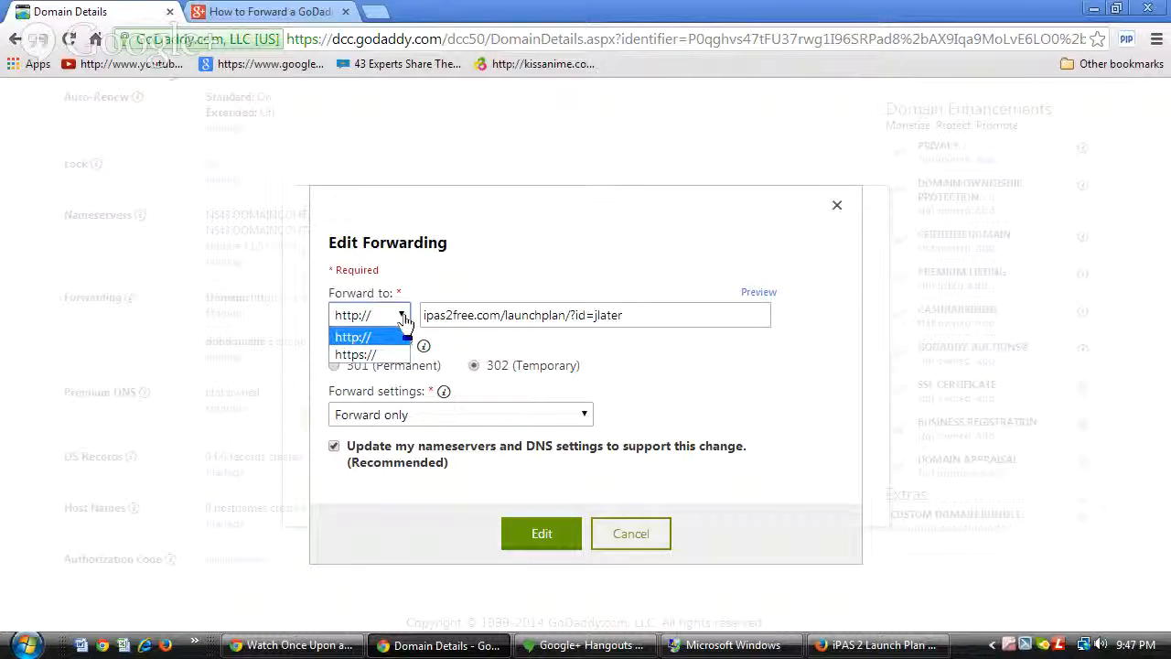
click(353, 338)
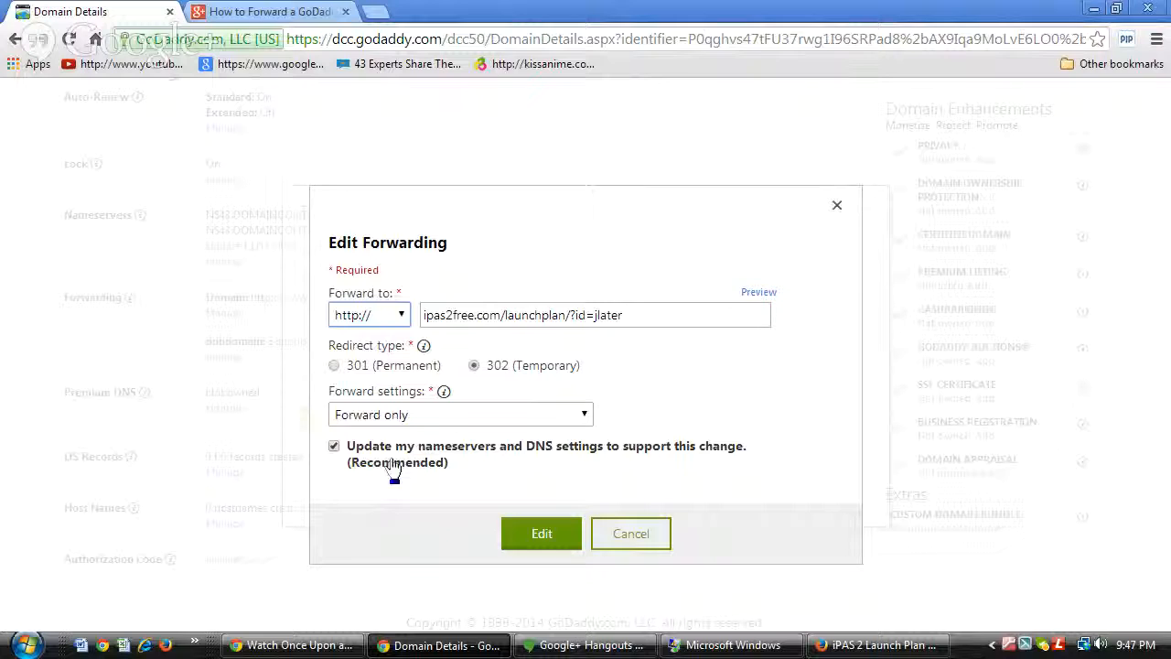
Save the 302 forward to the ipas2free launch plan, then review subdomain forwards and close.
click(546, 538)
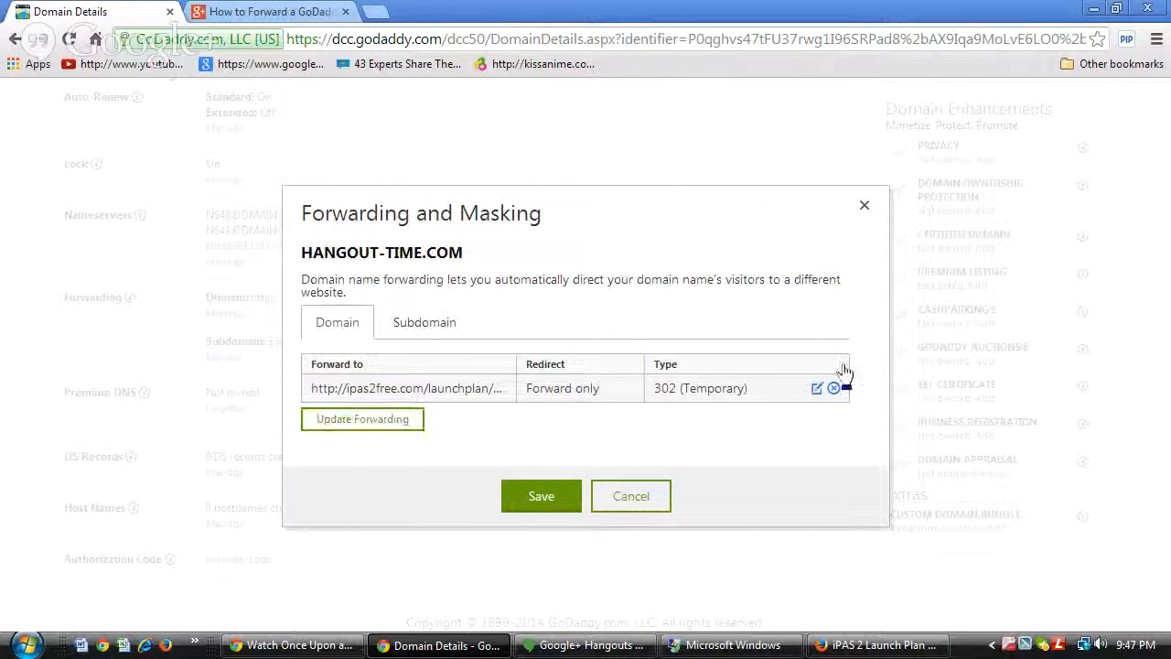
click(549, 497)
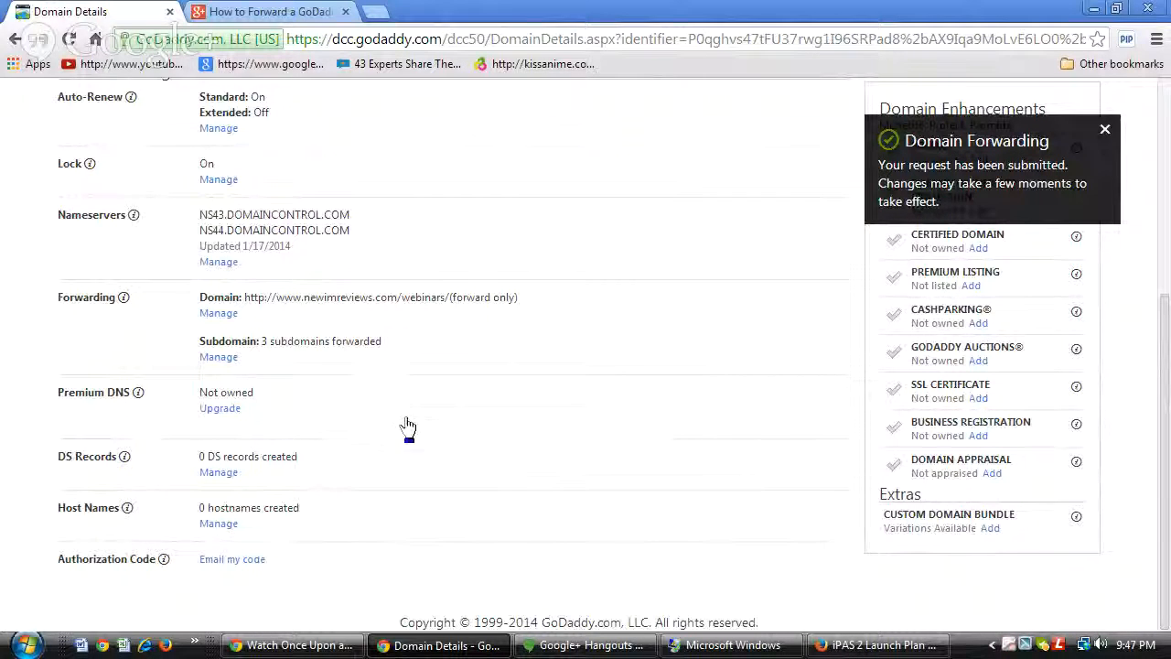
click(218, 359)
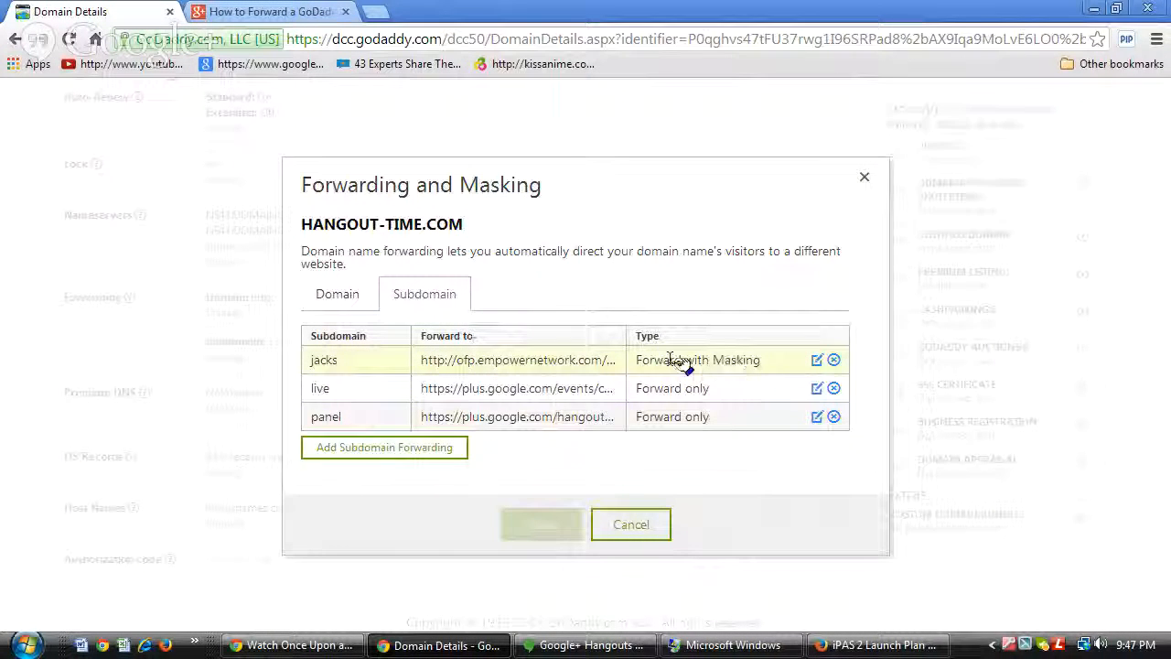
click(865, 181)
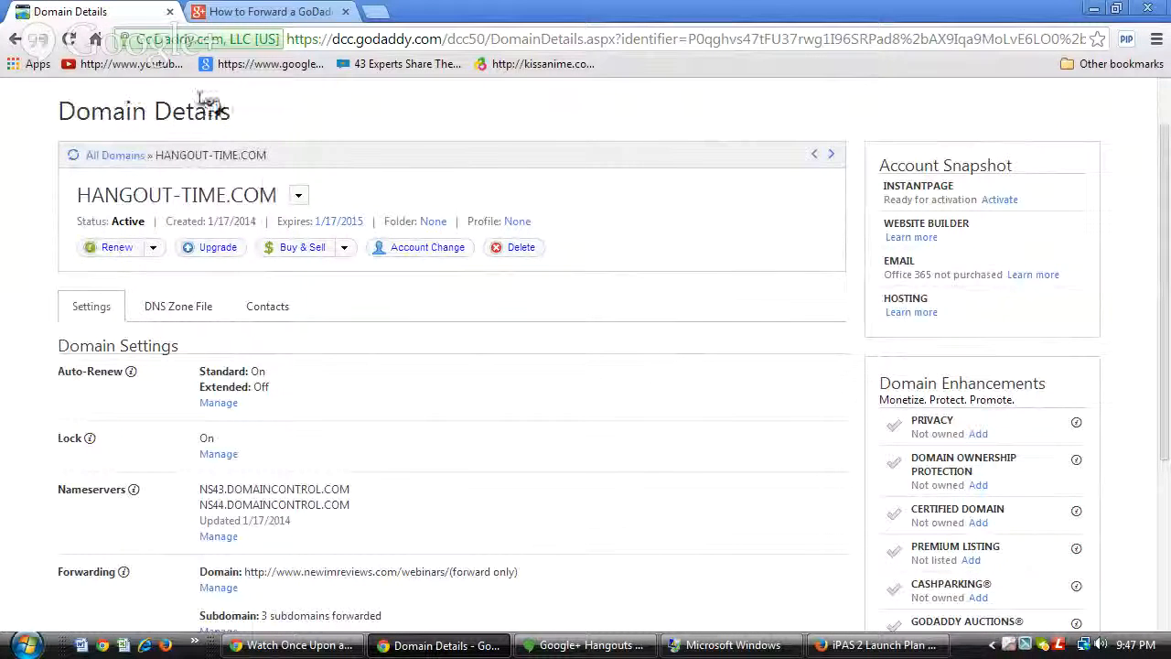
Open the DNS Zone File and select the @ A record's IP 184.168.221.18.
click(189, 318)
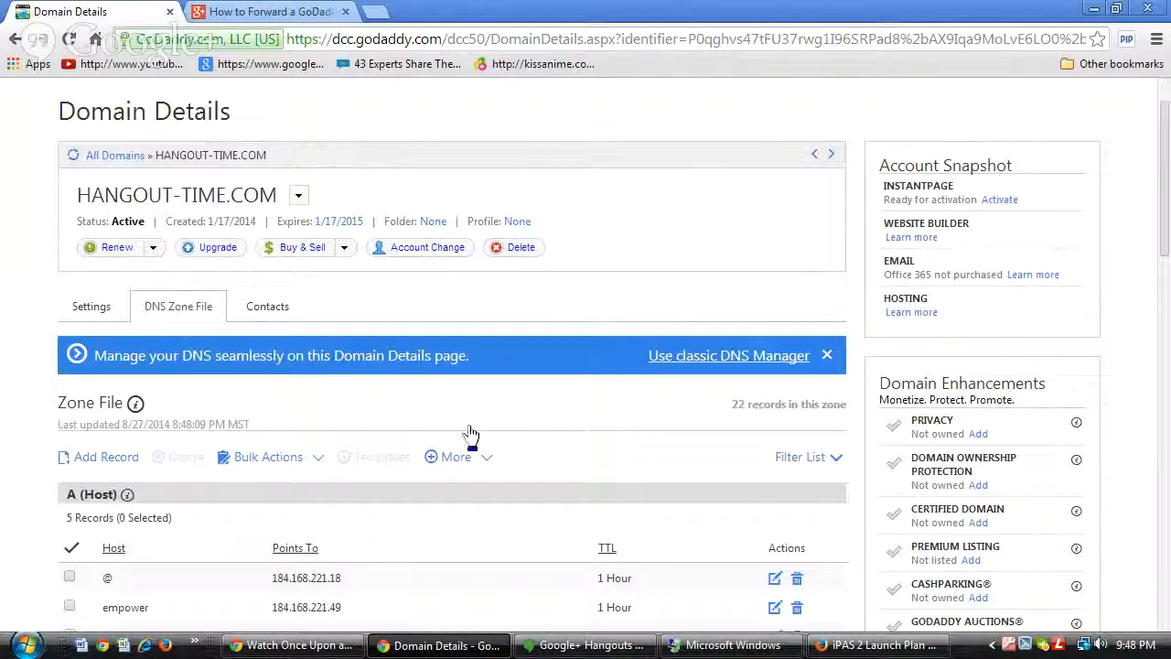
scroll(470, 360, down, 2)
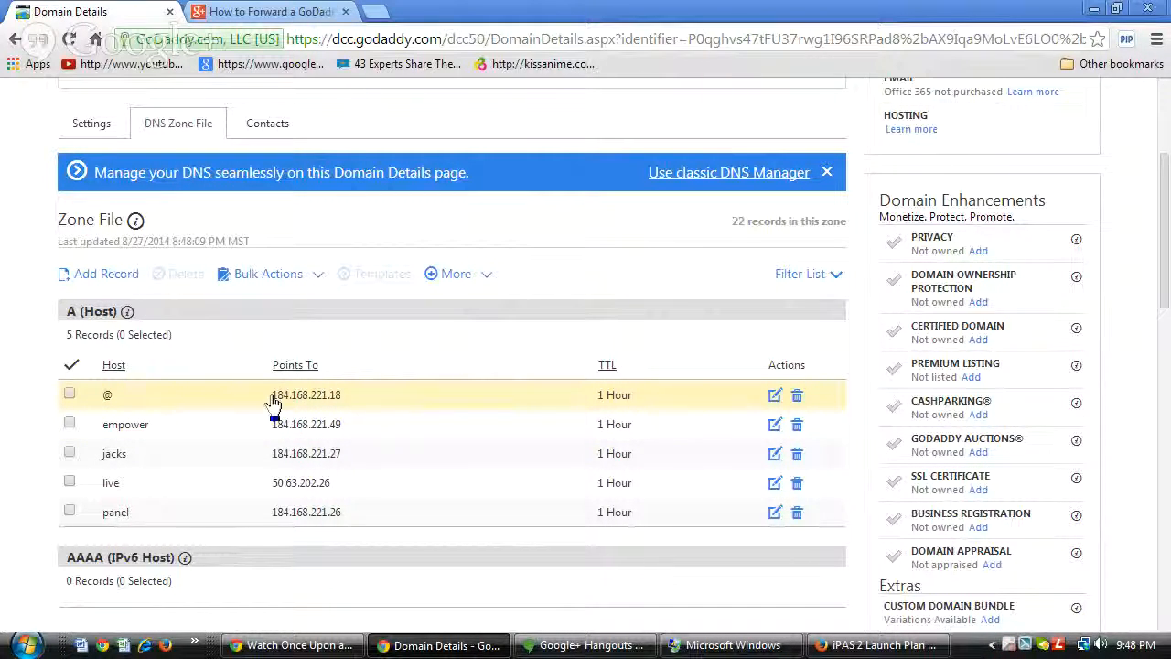
drag(275, 396, 357, 408)
key(ctrl+c)
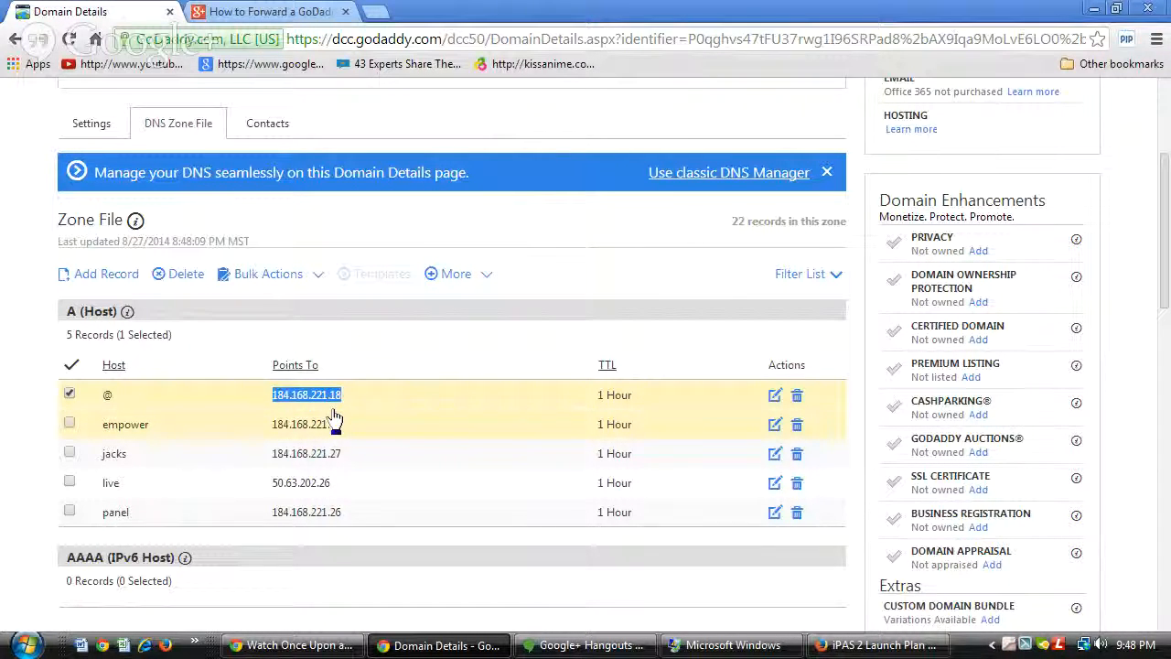
Add an A (Host) record for ipas2 pointing to 184.168.221.18 with a 1 Hour TTL.
click(100, 273)
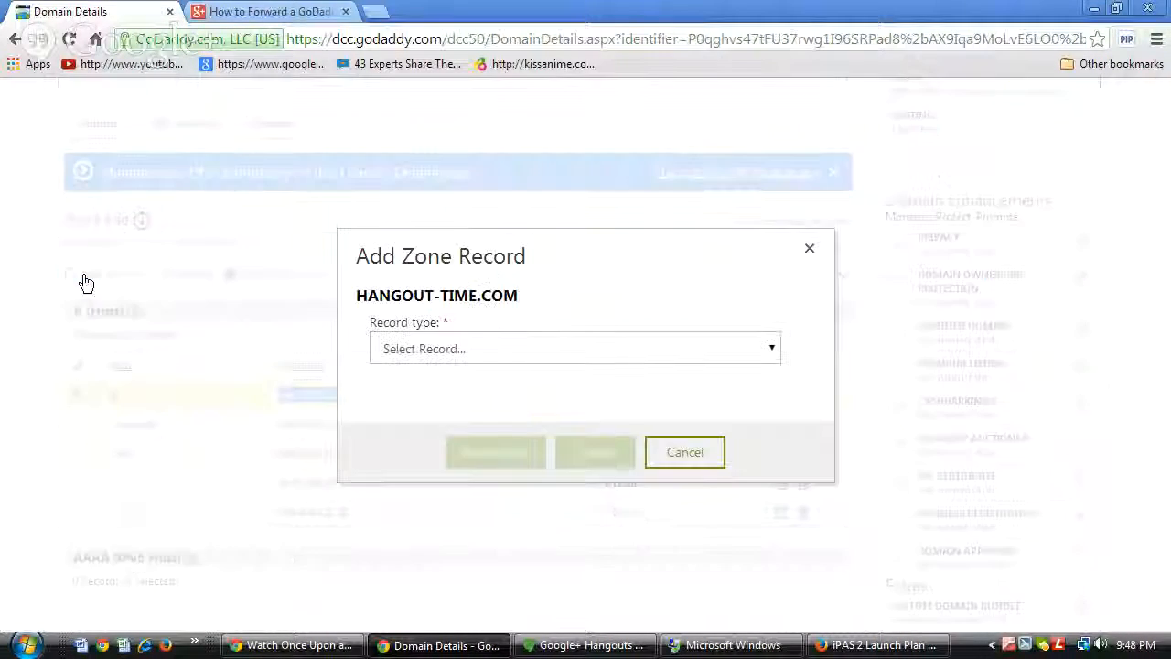
click(771, 351)
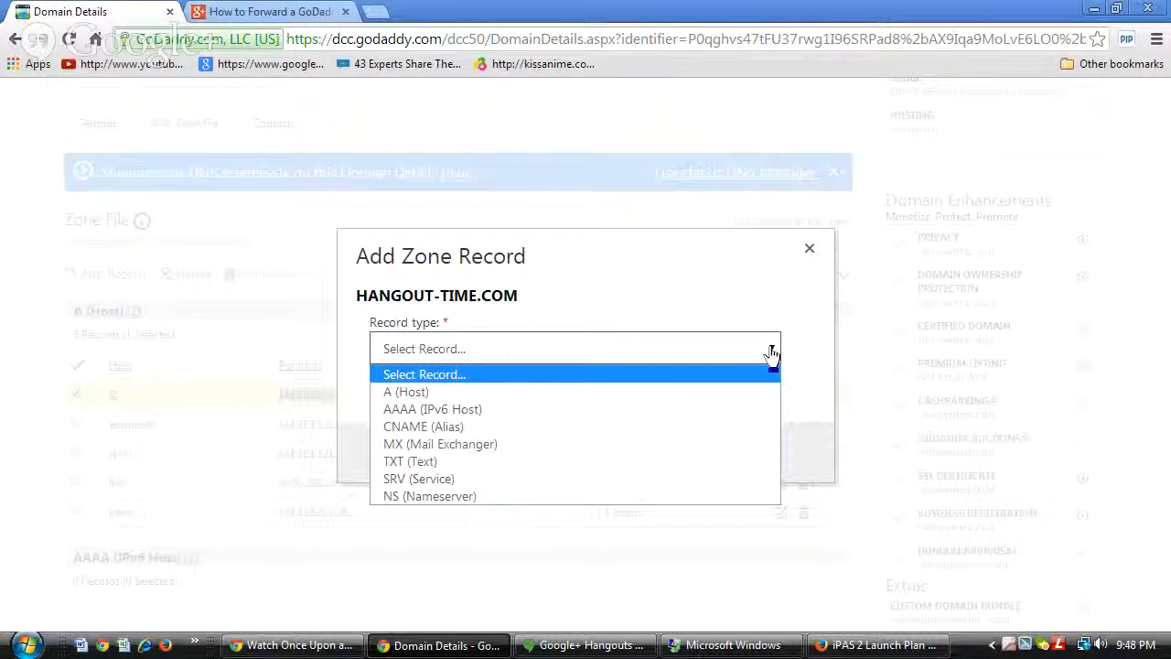
click(538, 392)
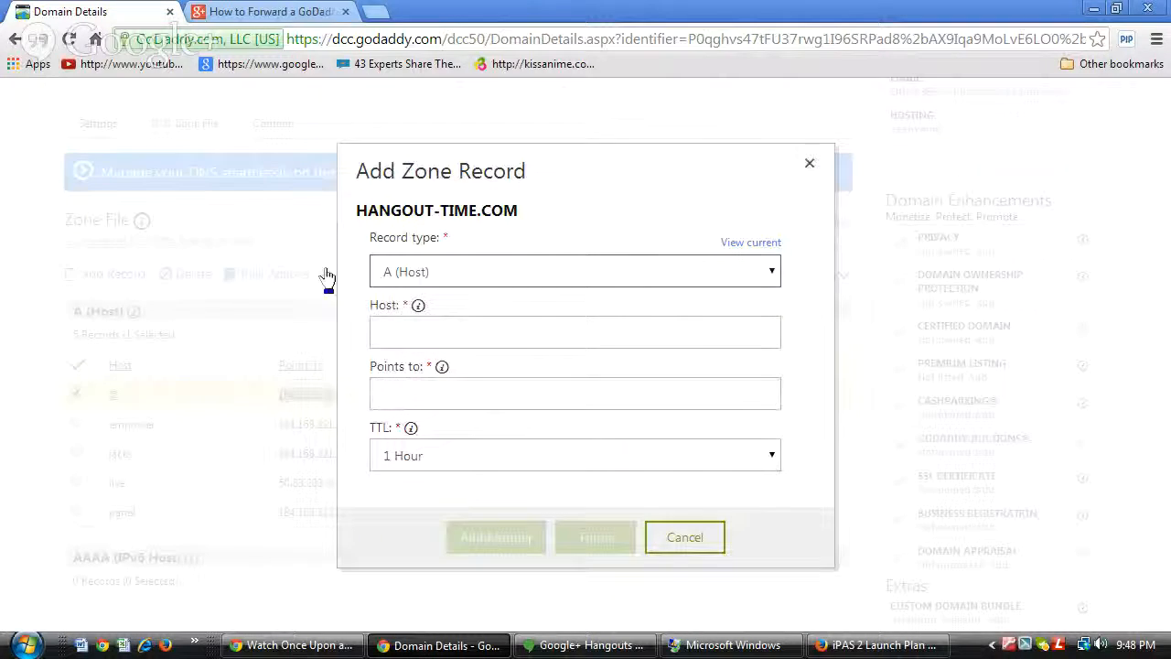
click(420, 395)
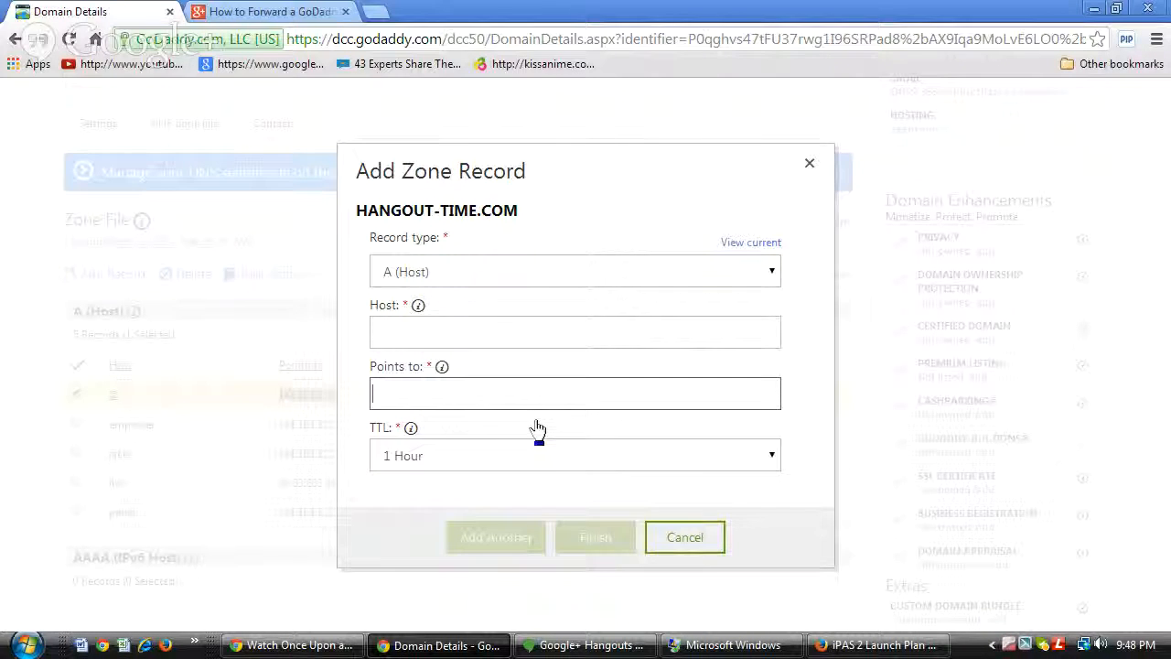
key(ctrl+v)
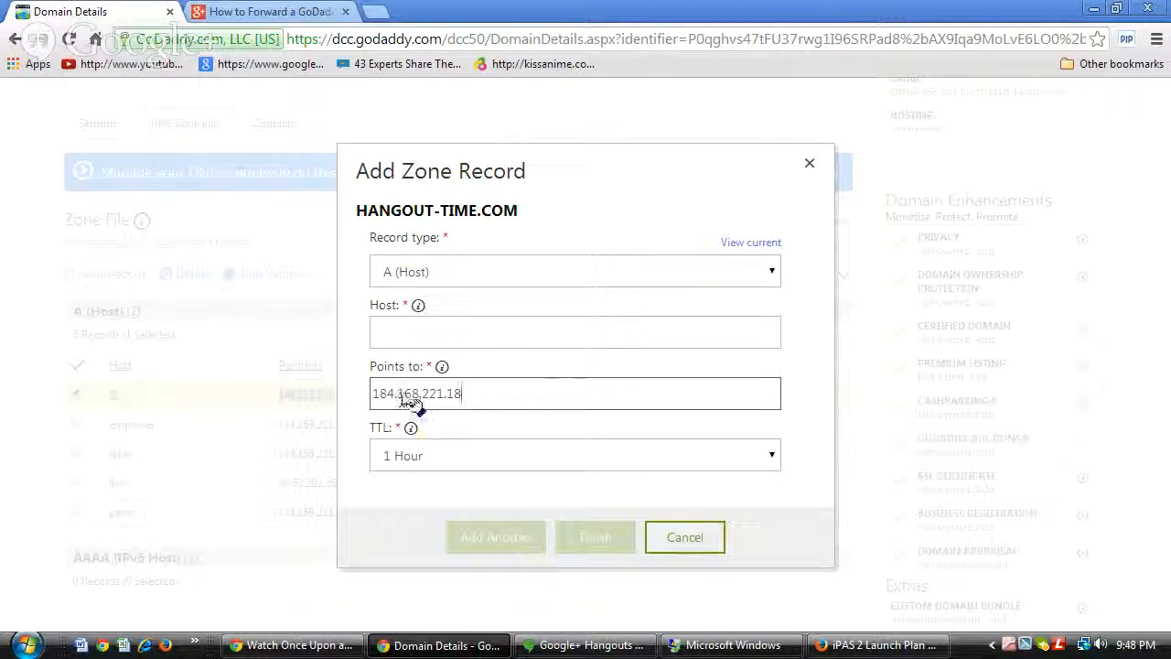
click(400, 341)
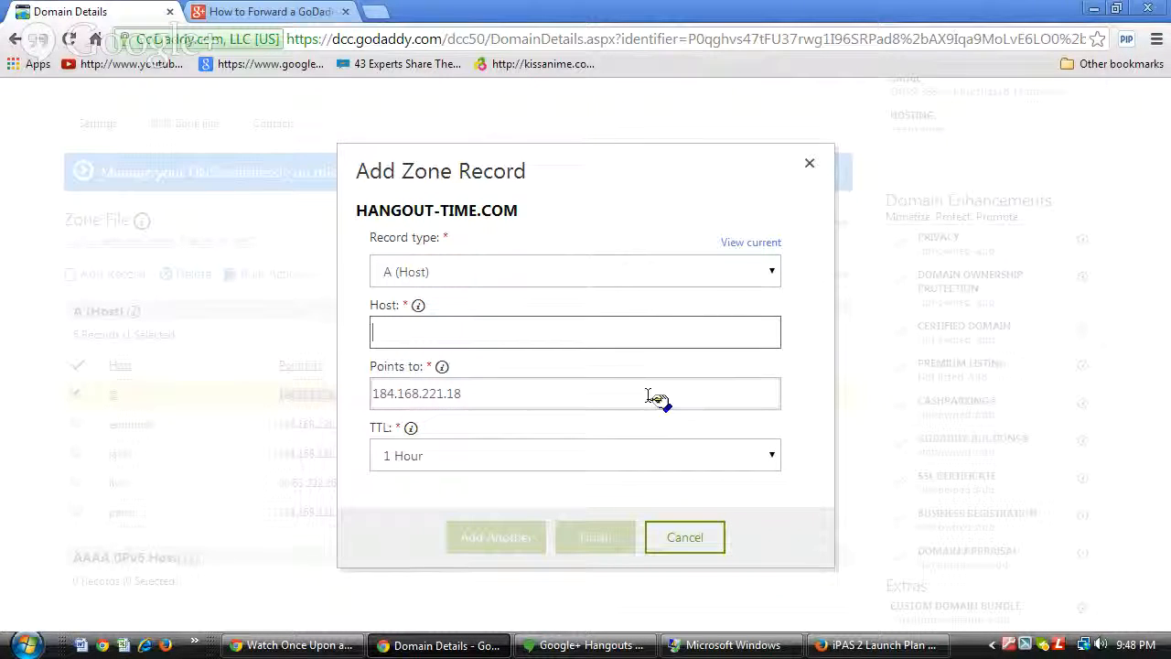
text(s2)
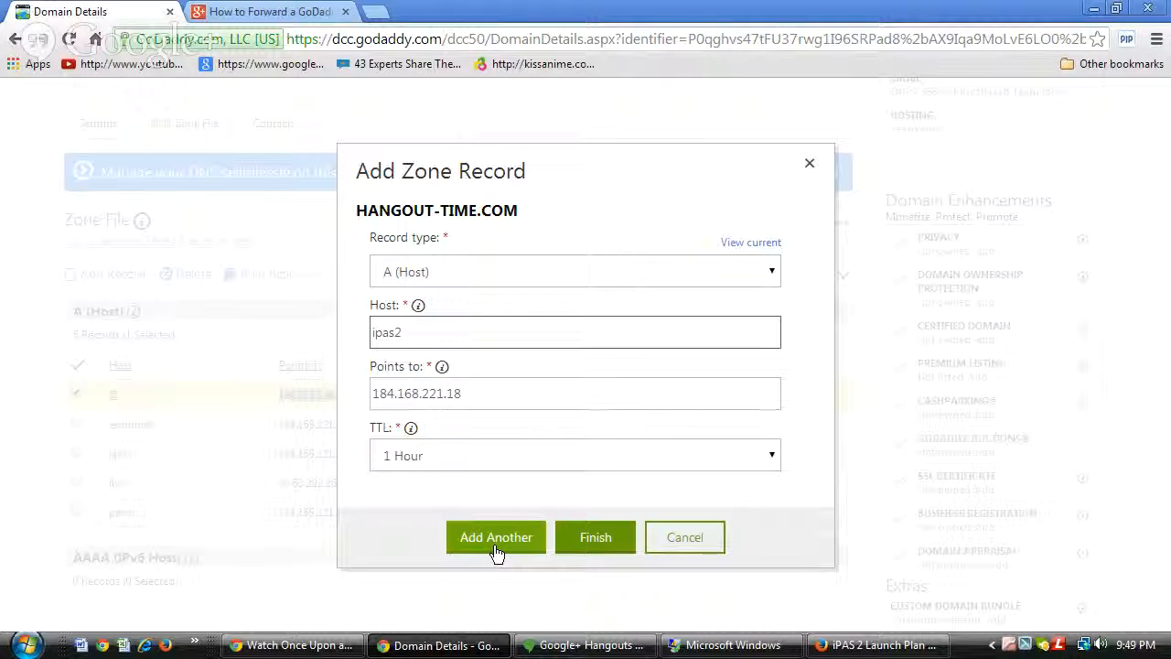
click(604, 540)
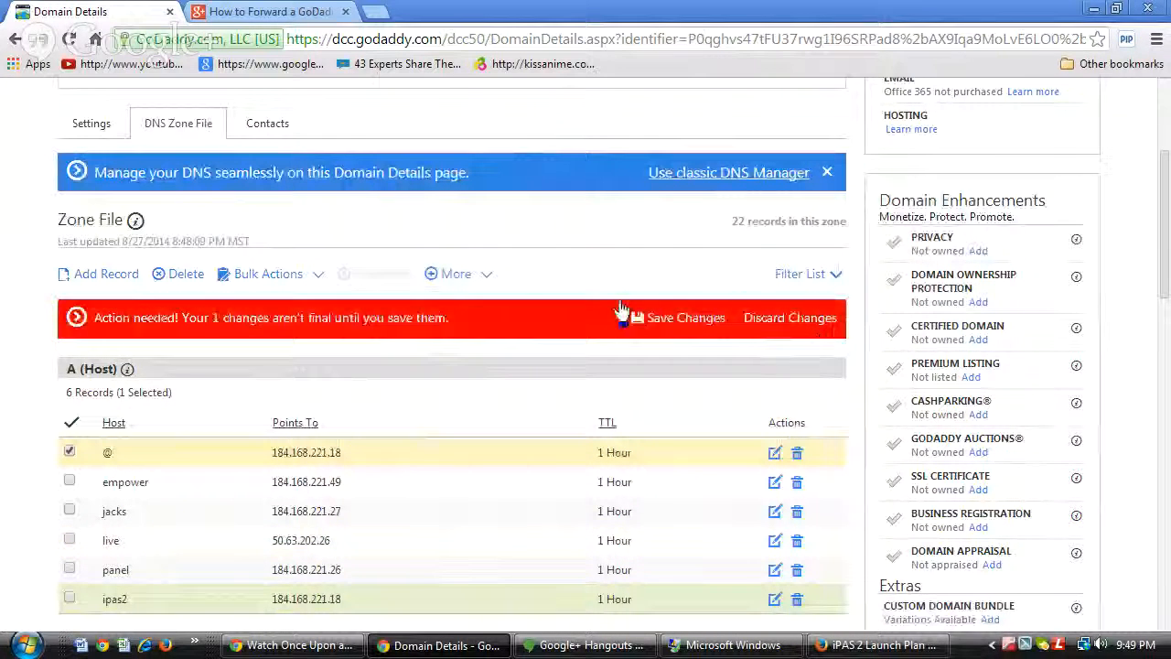
Save the ipas2 zone change, then return to Settings and scroll to Forwarding.
click(667, 324)
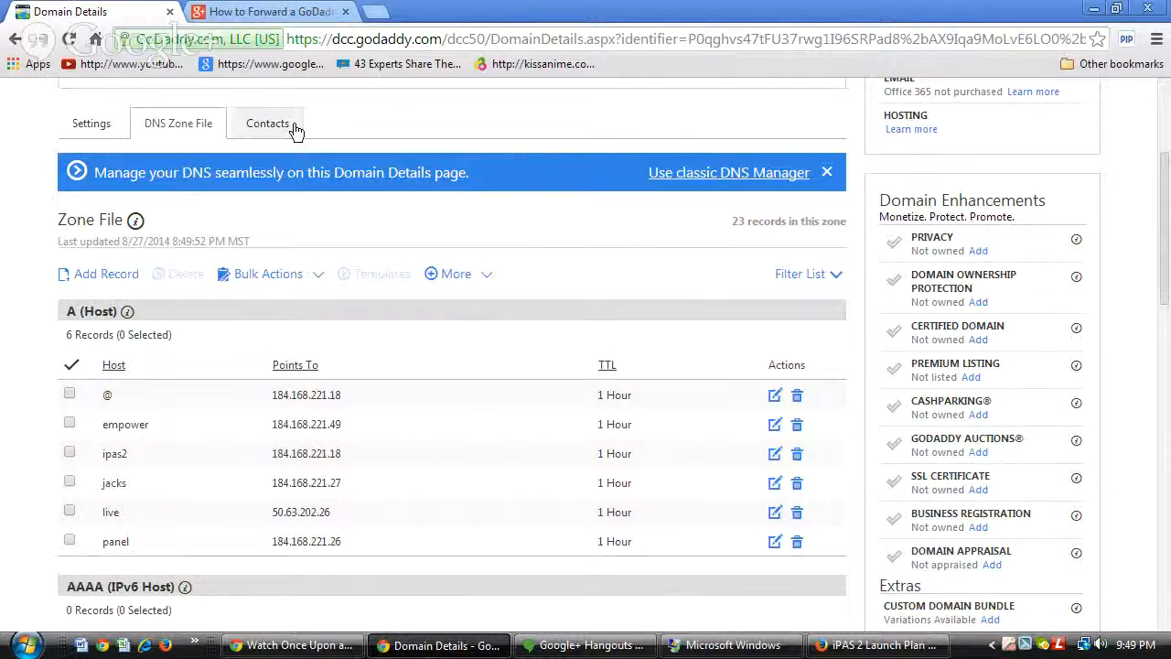
scroll(210, 152, up, 2)
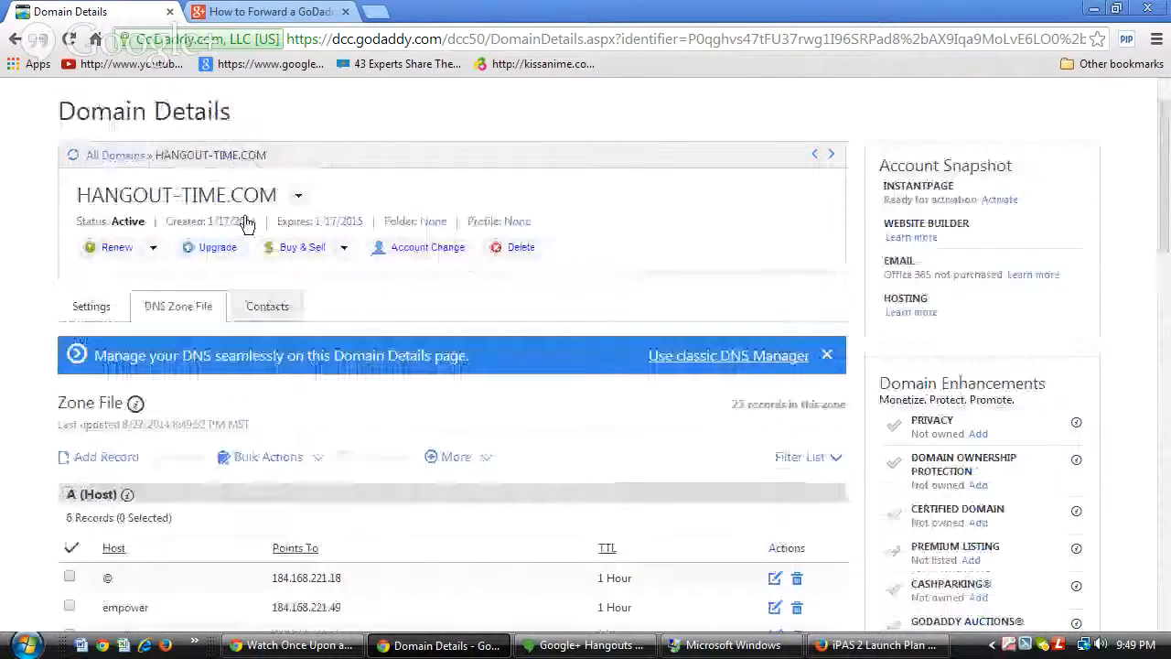
click(92, 308)
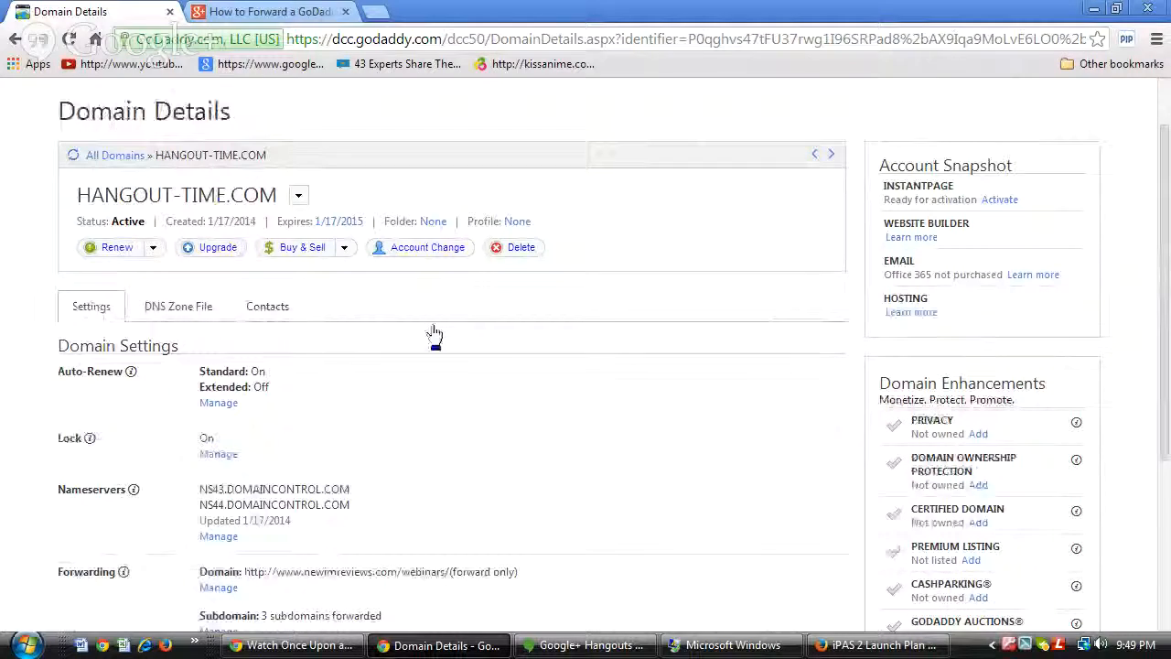
scroll(434, 337, down, 1)
scroll(433, 336, down, 1)
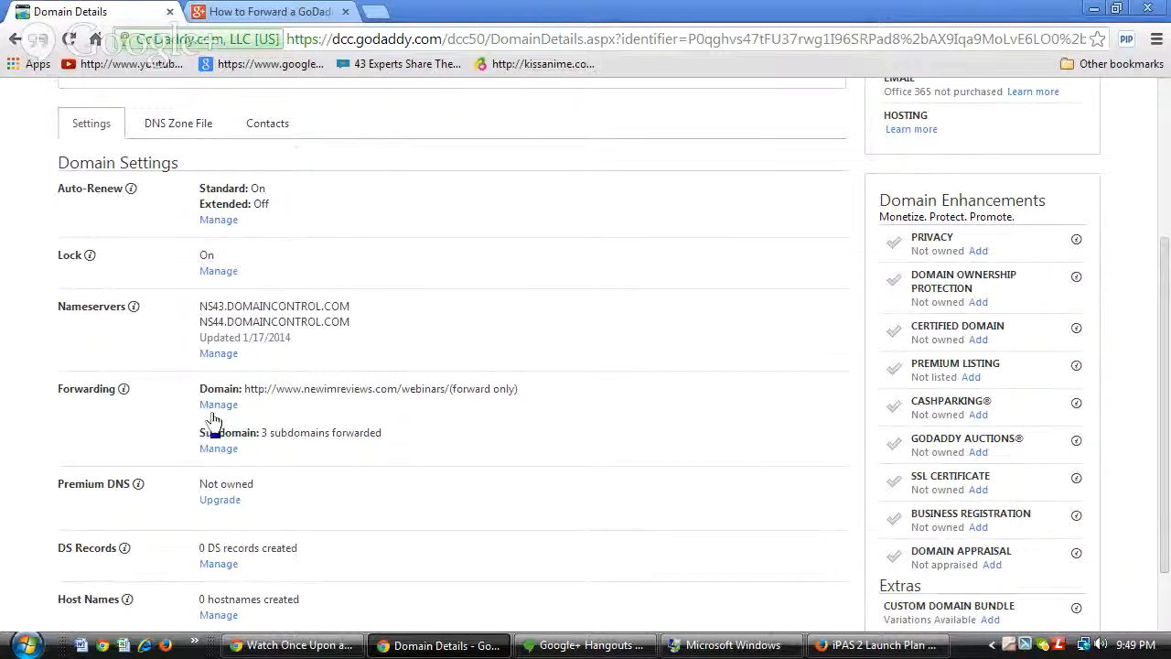
Start a new subdomain forward named ipas2 for HANGOUT-TIME.COM.
click(227, 407)
click(220, 450)
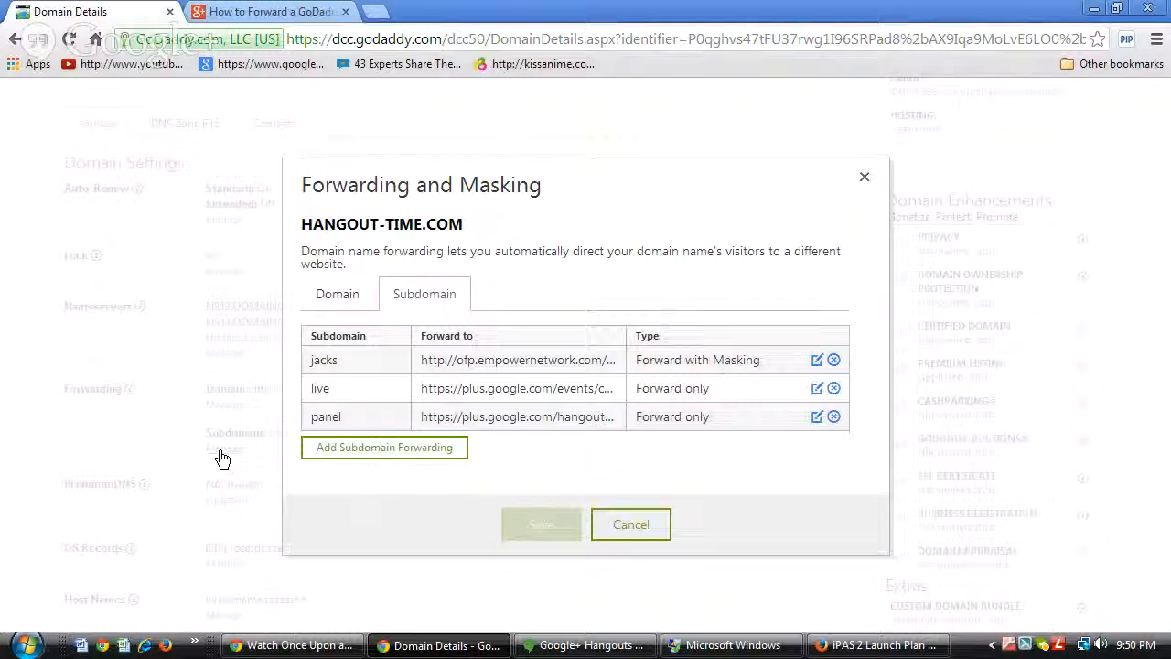
click(378, 457)
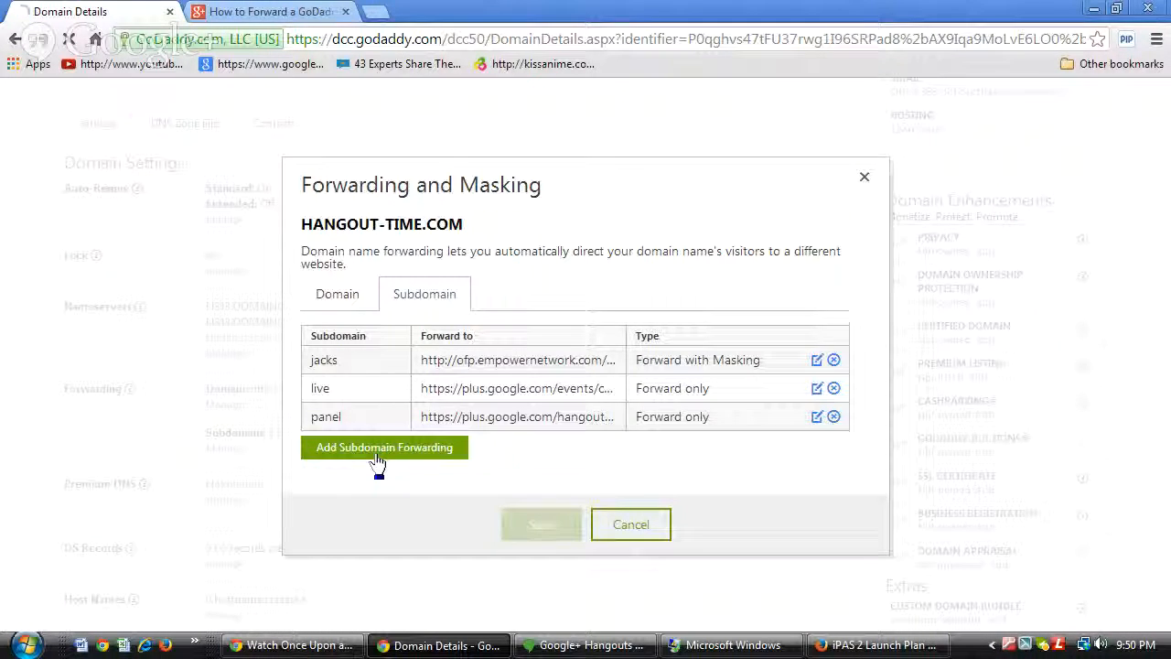
click(384, 287)
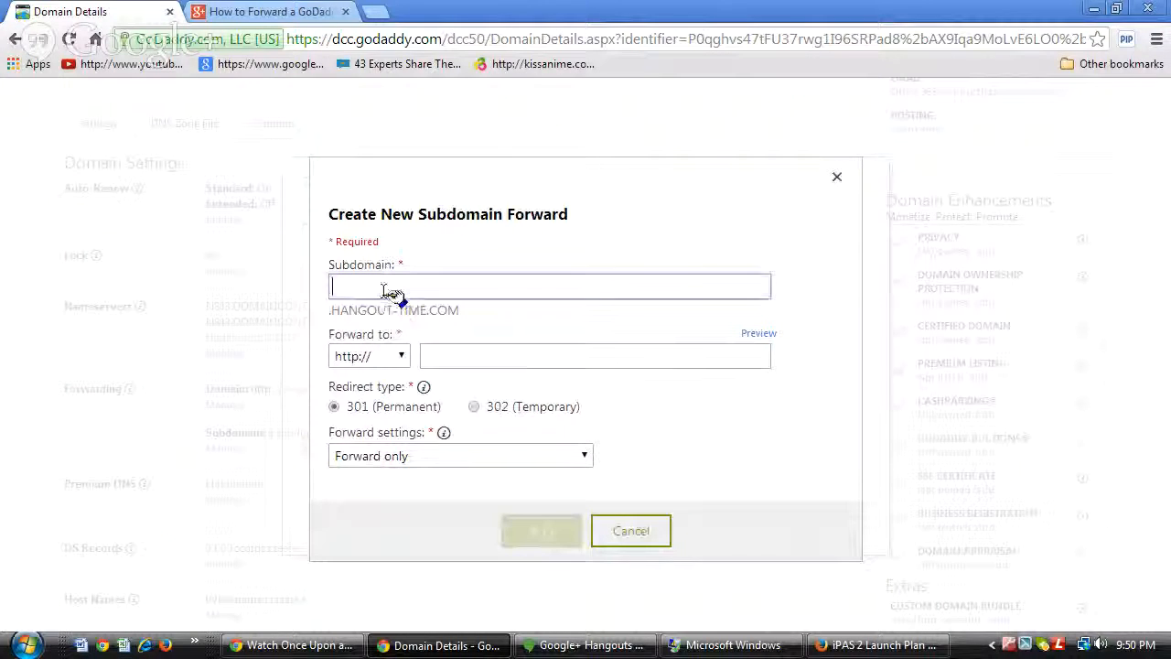
text(ip)
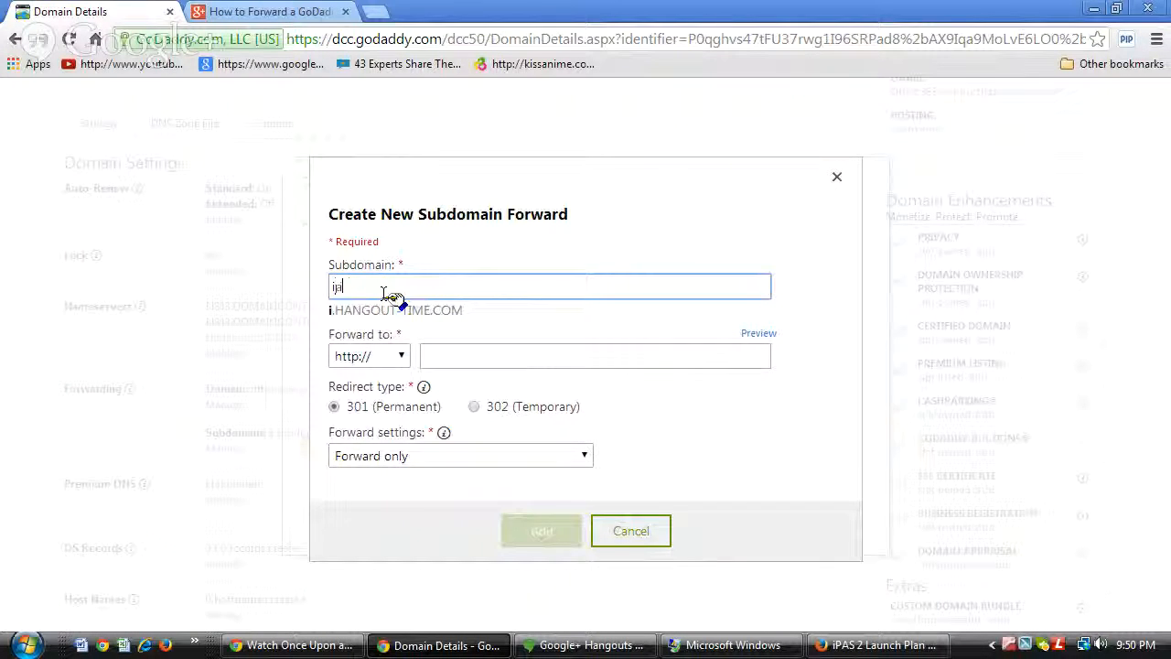
text(as2)
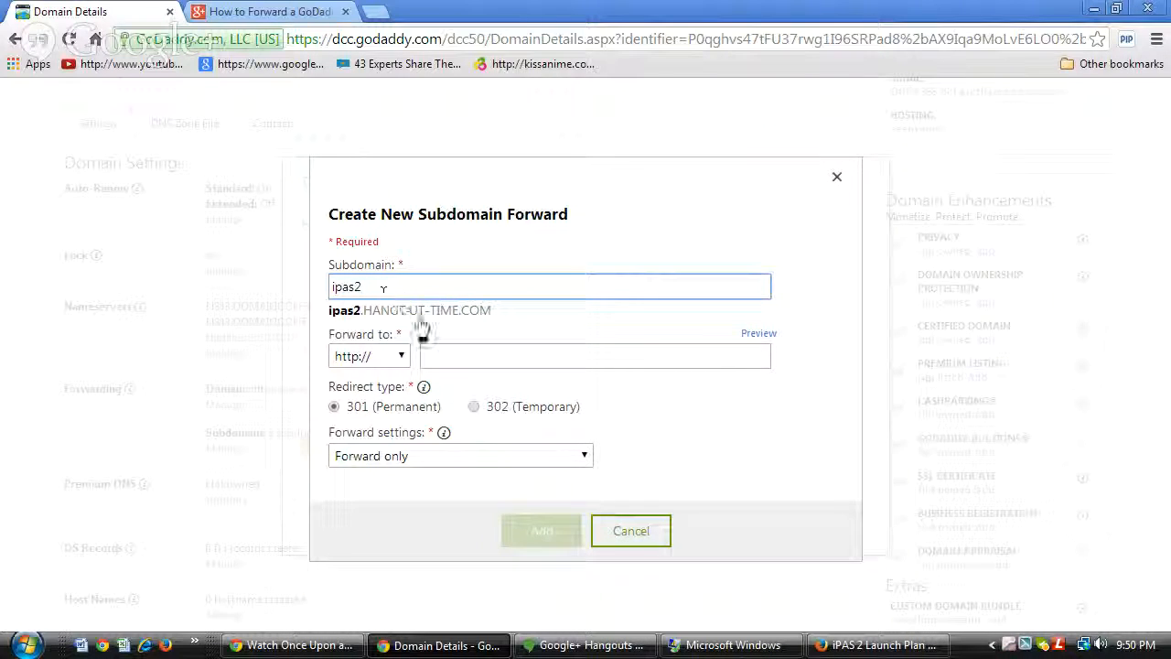
Clear the wrongly pasted IP from Forward to and bring up the launch plan email.
click(462, 360)
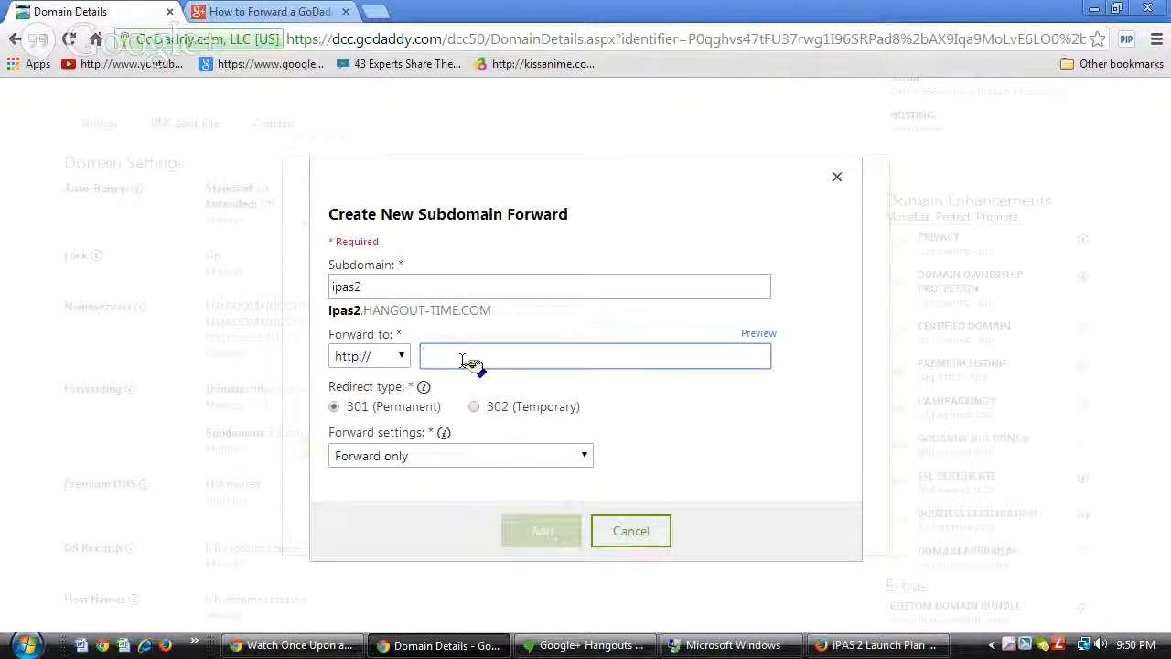
text(184.168.221.18)
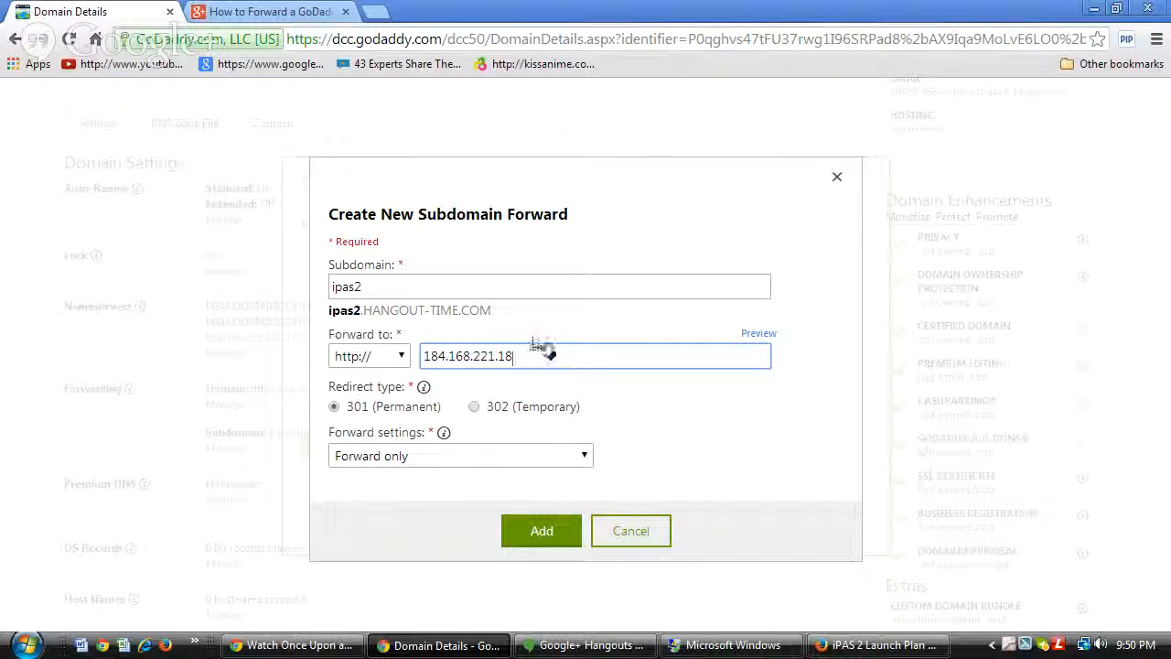
drag(501, 355, 397, 371)
key(BackSpace)
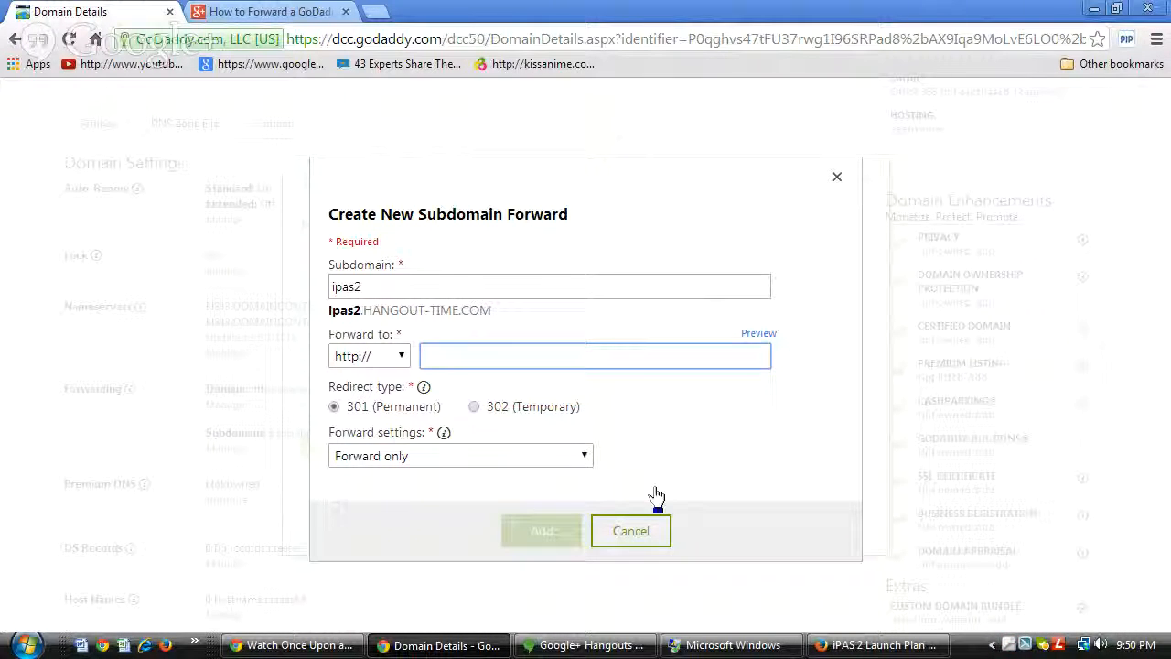
click(874, 645)
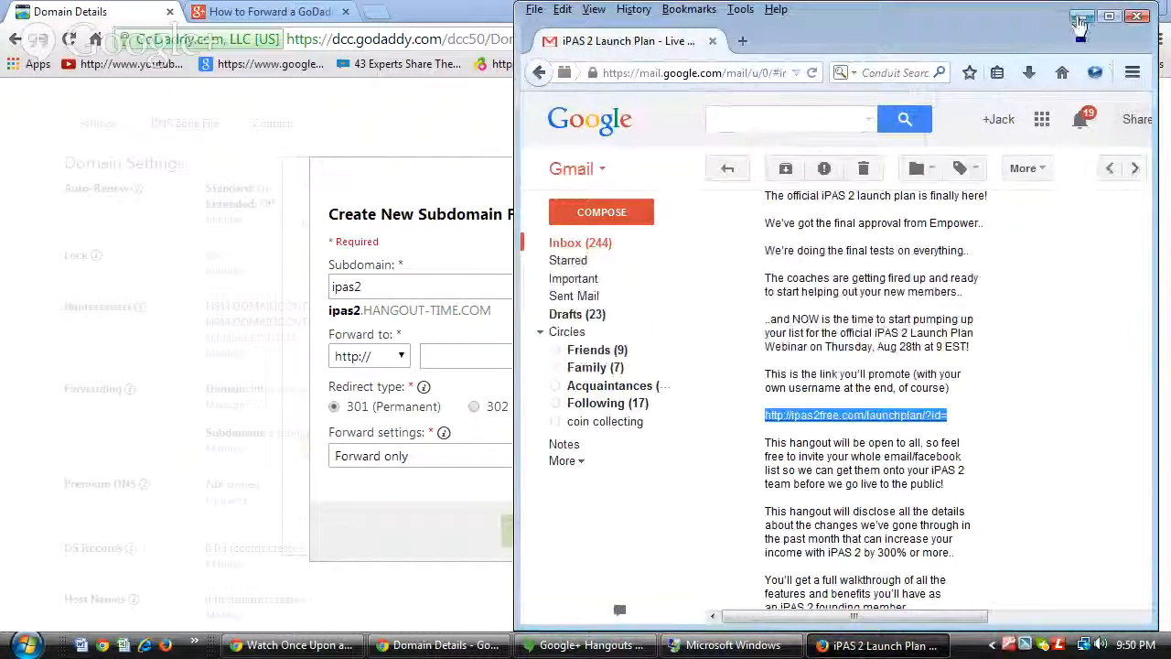
click(1081, 15)
click(480, 355)
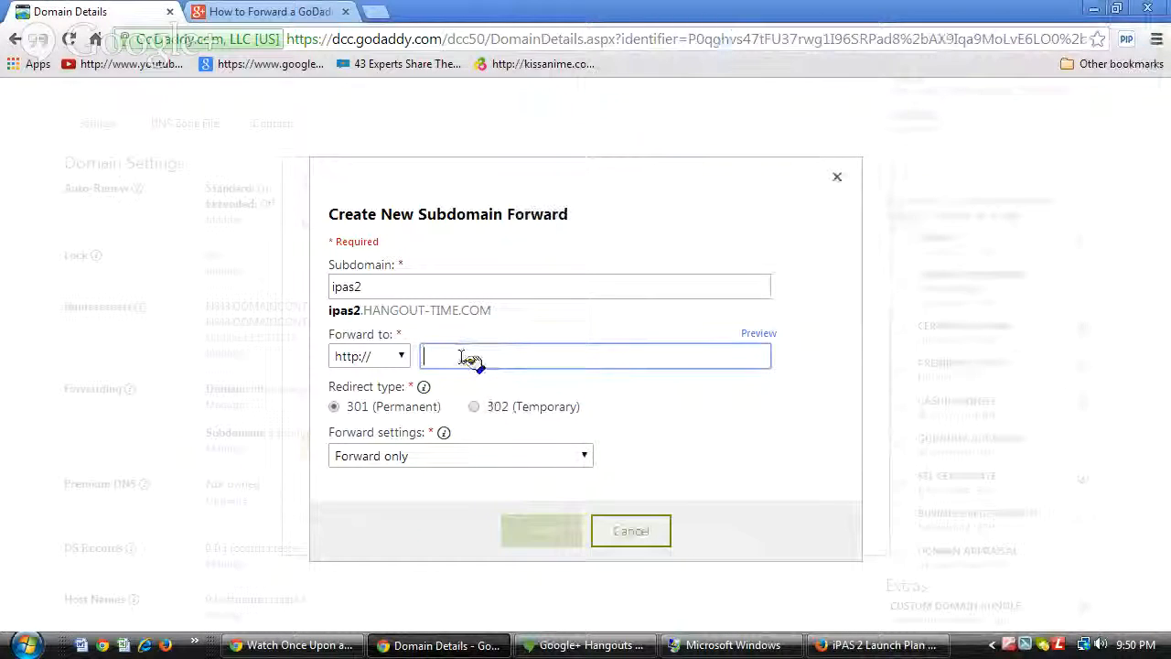
text(http://ipas2free.com/launchplan/?id=)
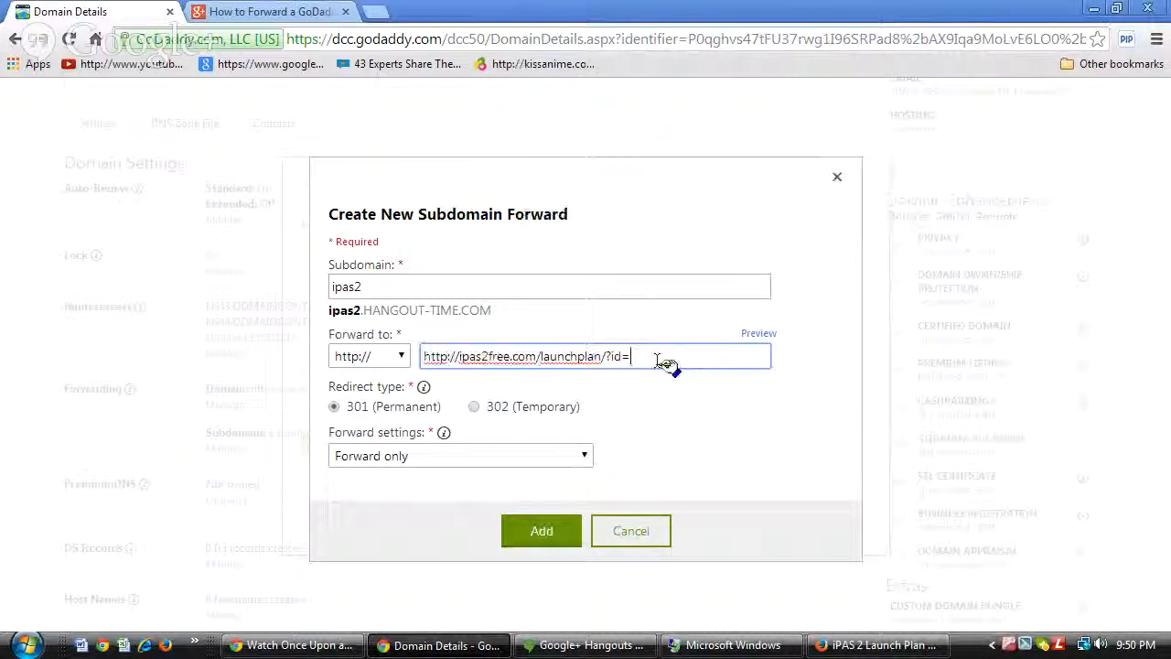
text(jlater)
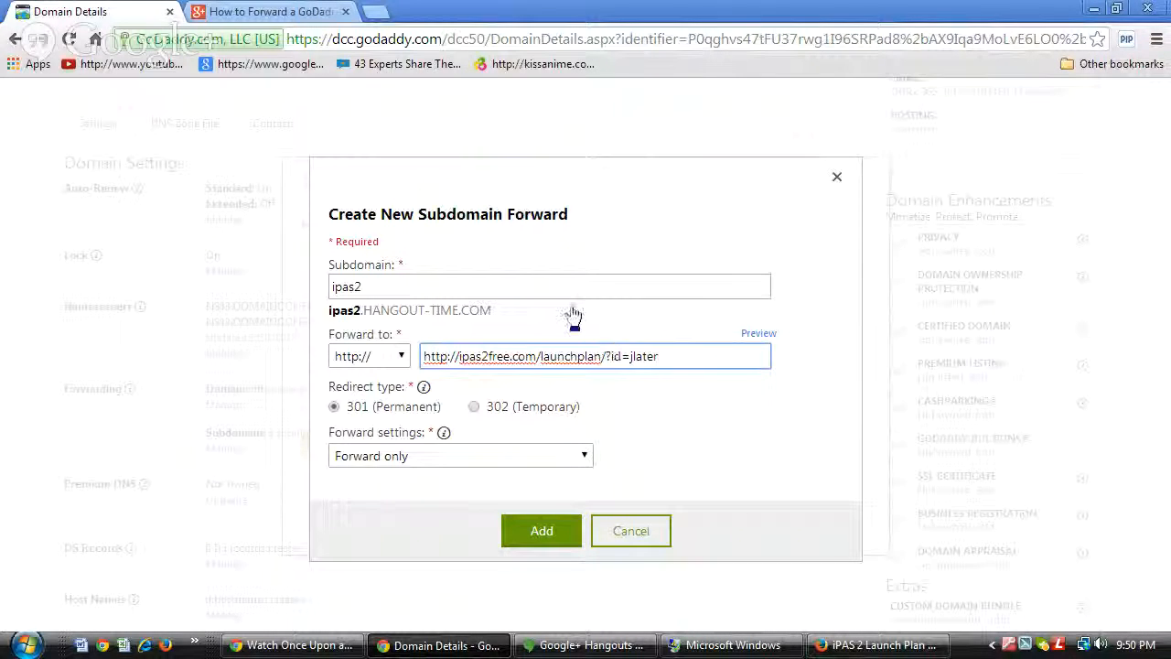
click(460, 356)
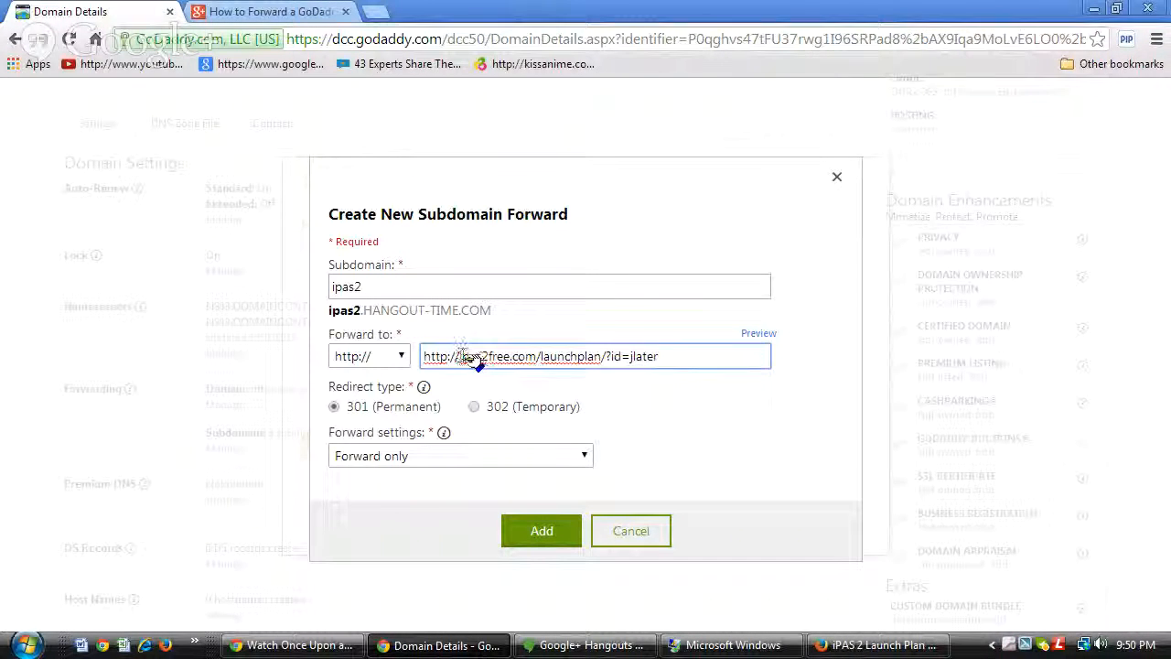
key(BackSpace)
key(BackSpace)
key(BackSpace)
key(BackSpace)
key(BackSpace)
key(BackSpace)
key(BackSpace)
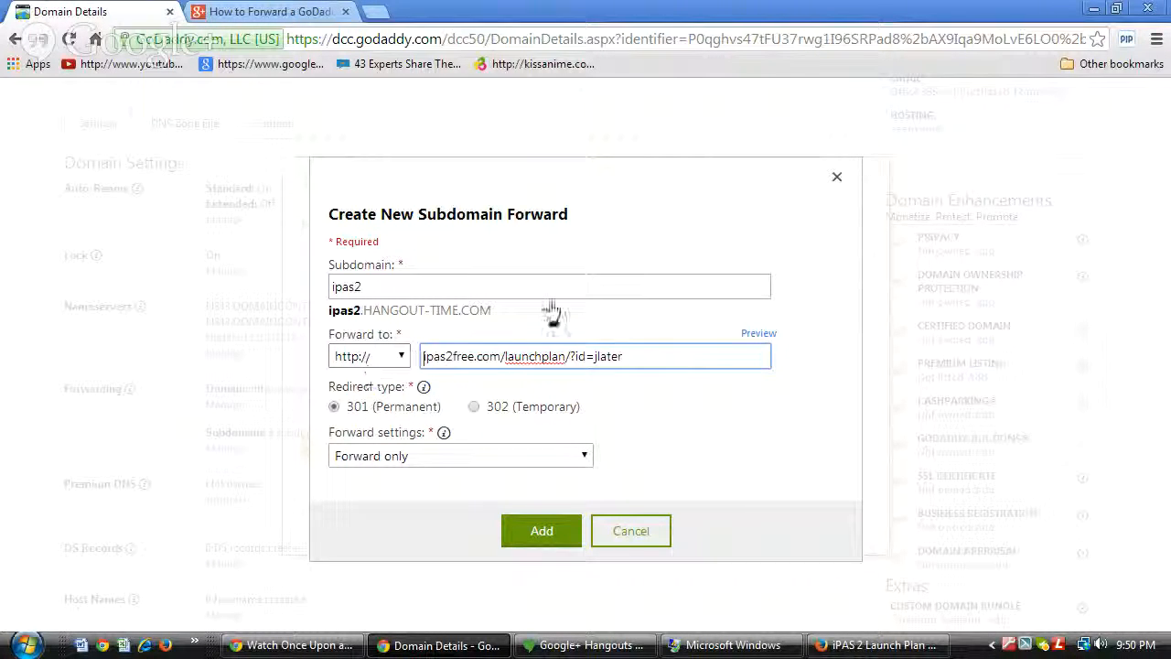
Set the ipas2 forward to 302 (Temporary) and add it to the subdomain forwarding list.
click(475, 407)
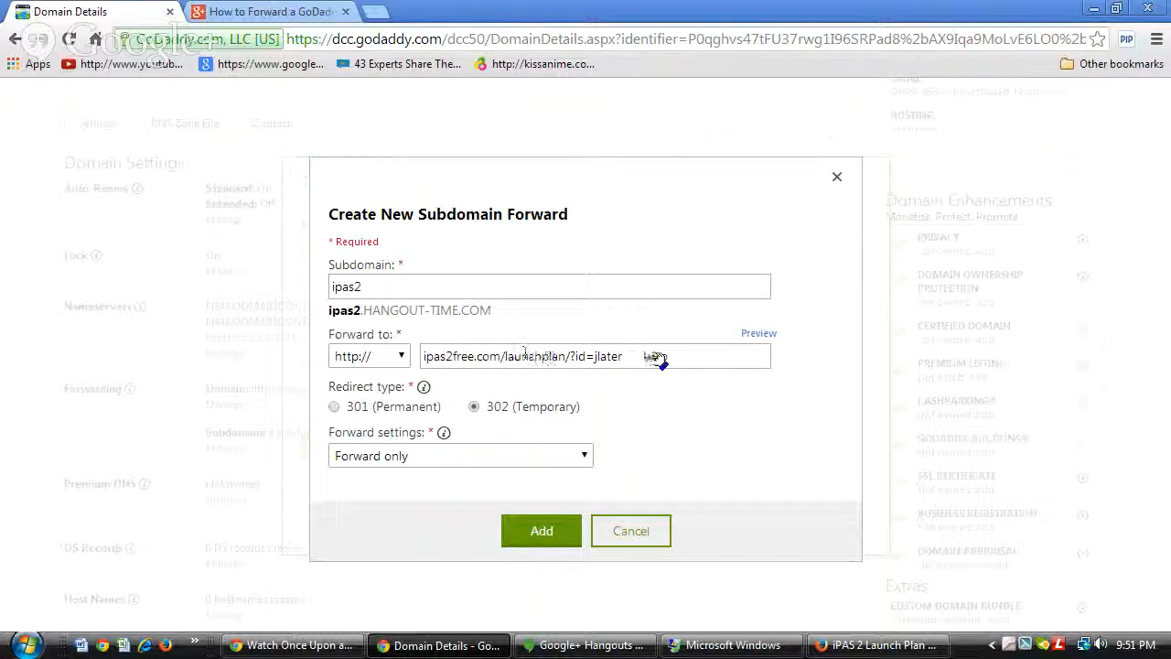
click(539, 533)
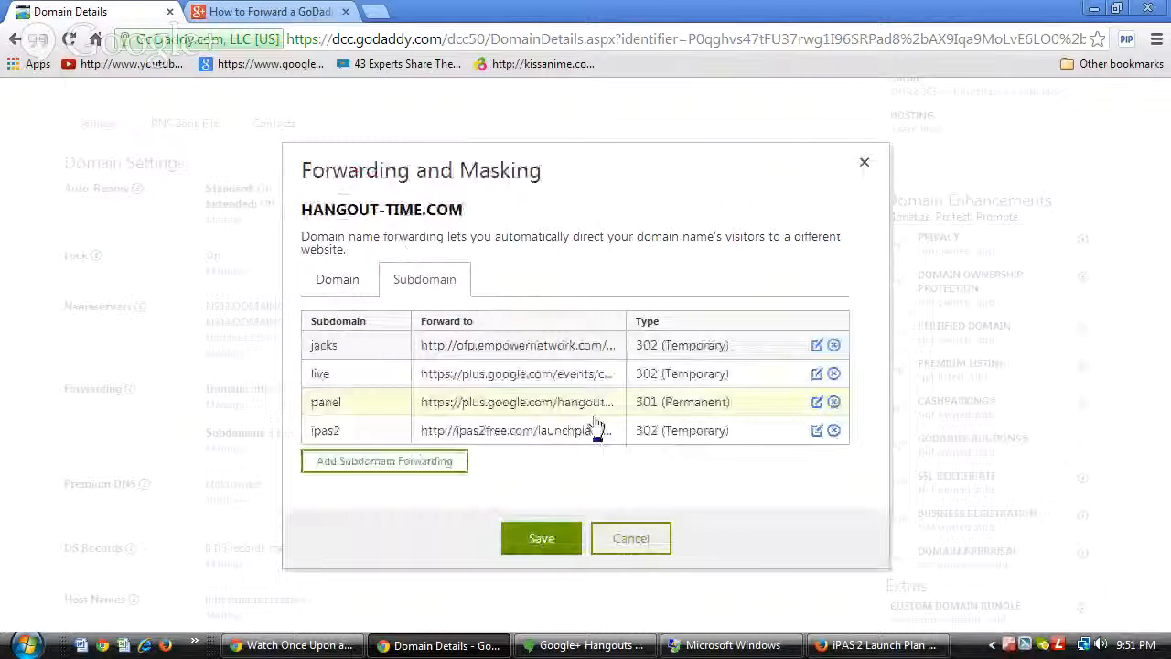
Save HANGOUT-TIME.COM's subdomain forwards, dismiss the notice, and close the forwarding overview.
click(541, 542)
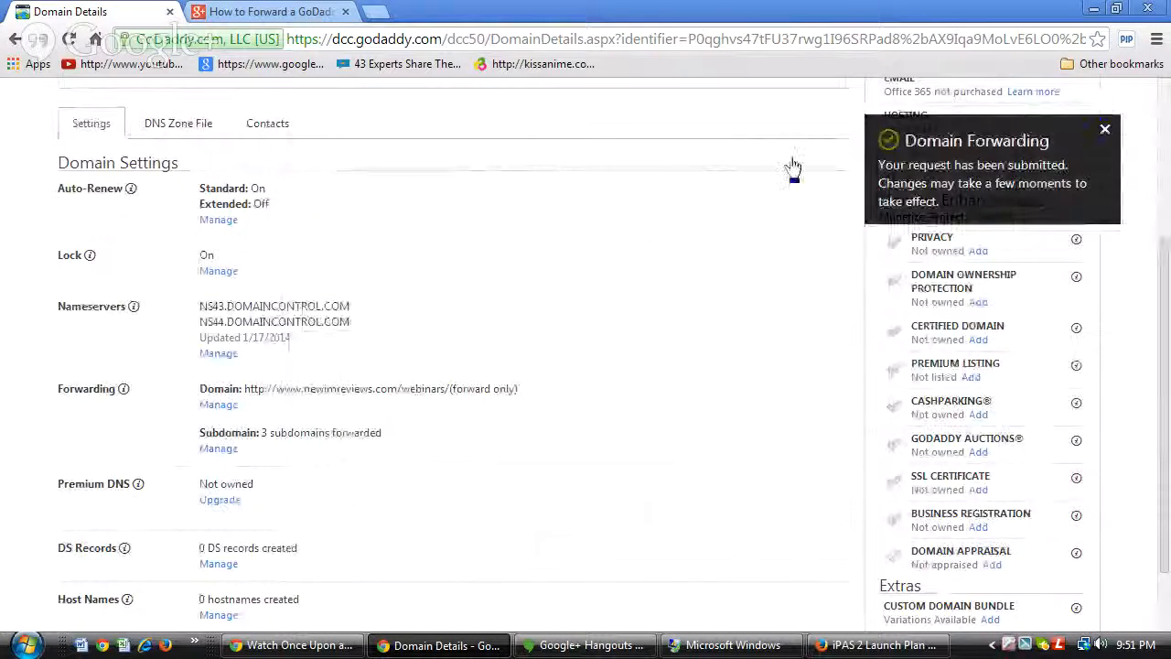
click(1106, 134)
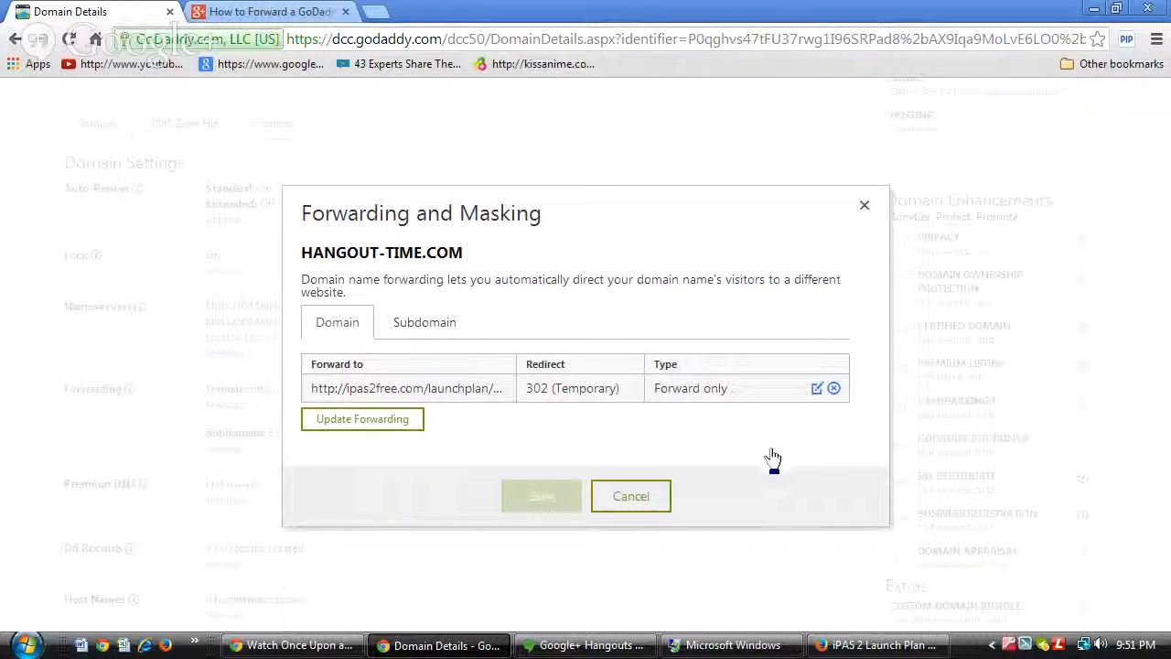
click(865, 208)
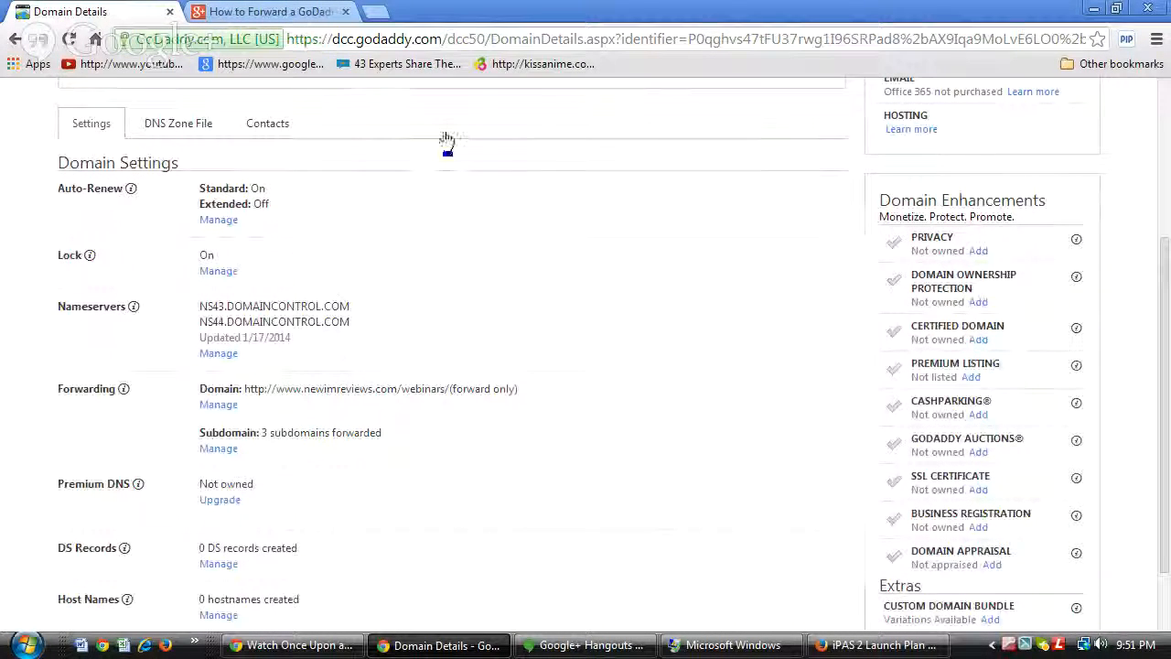
Scroll up and down through HANGOUT-TIME.COM's Domain Details page.
scroll(617, 345, up, 2)
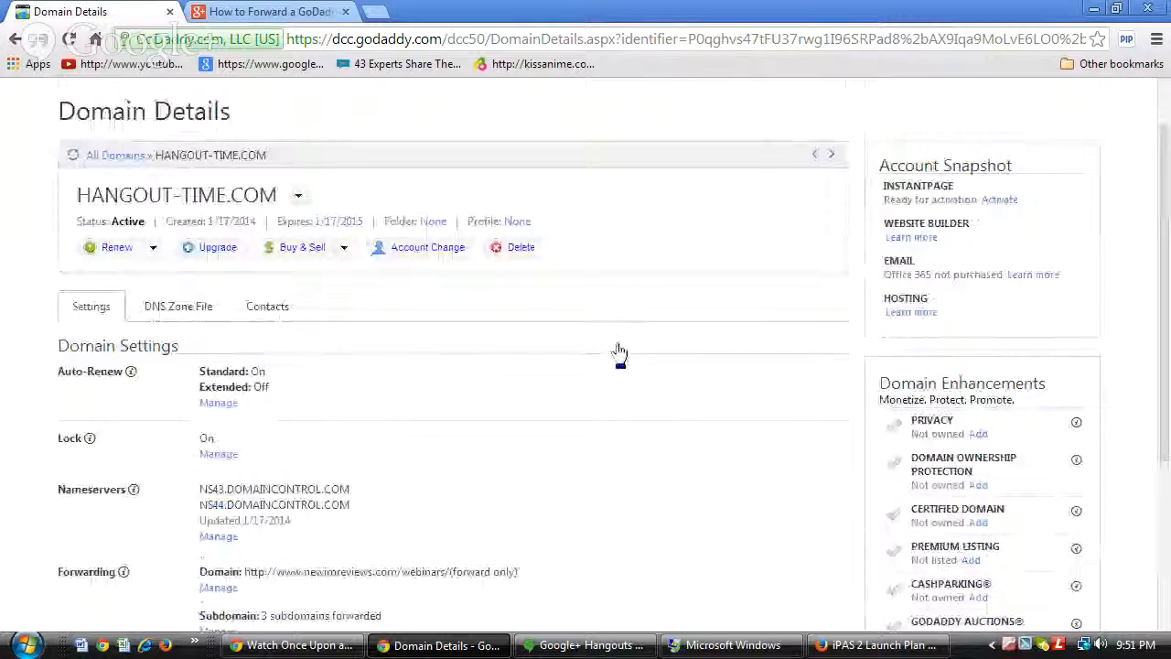
scroll(620, 351, down, 3)
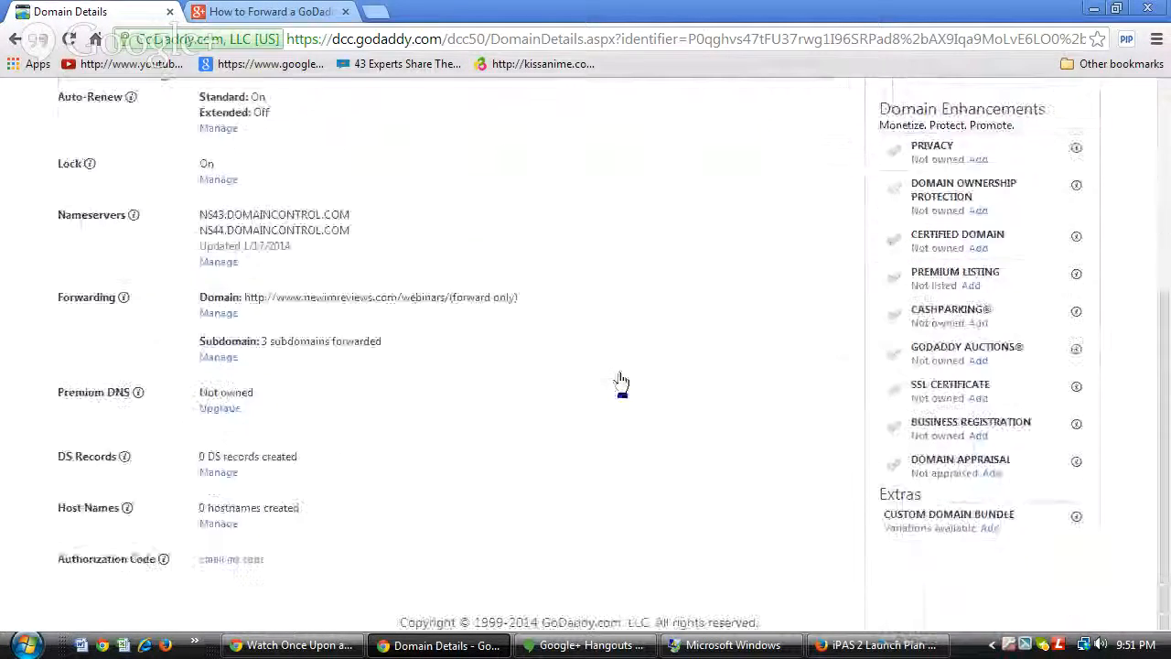
scroll(620, 375, up, 4)
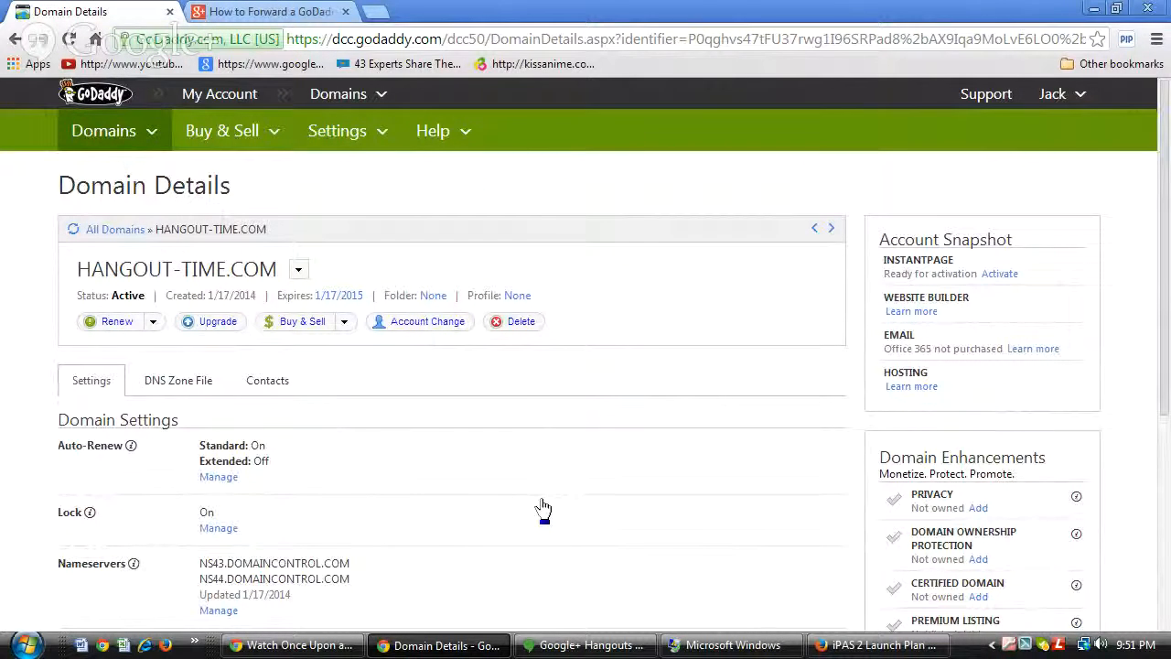
scroll(538, 508, down, 2)
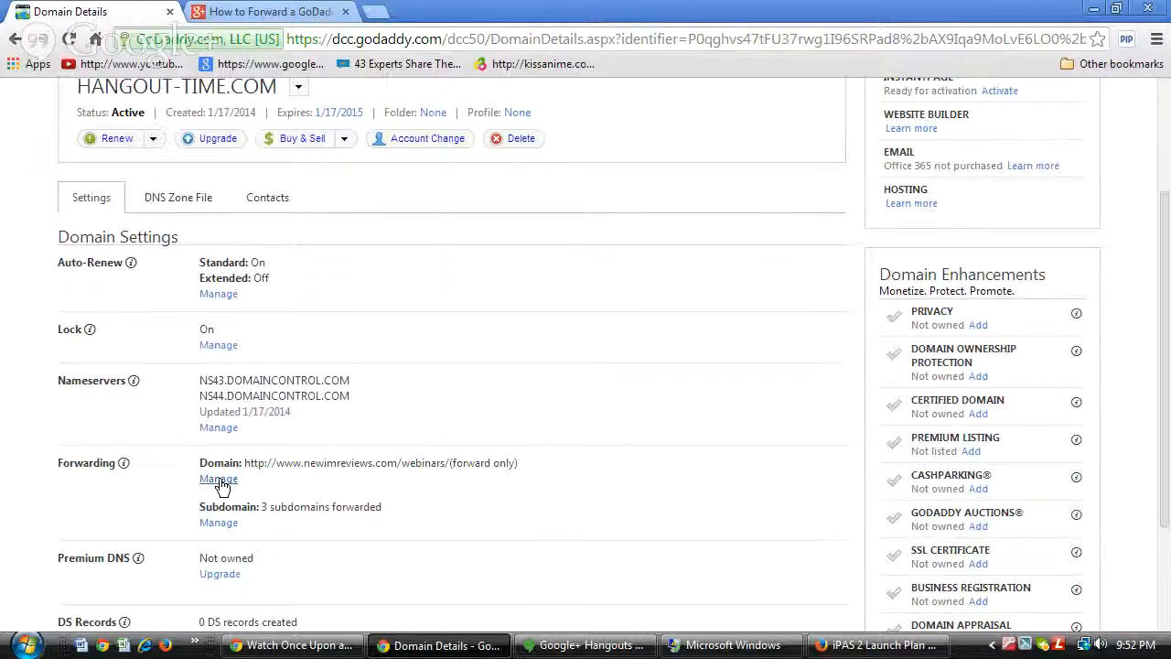
scroll(604, 448, up, 1)
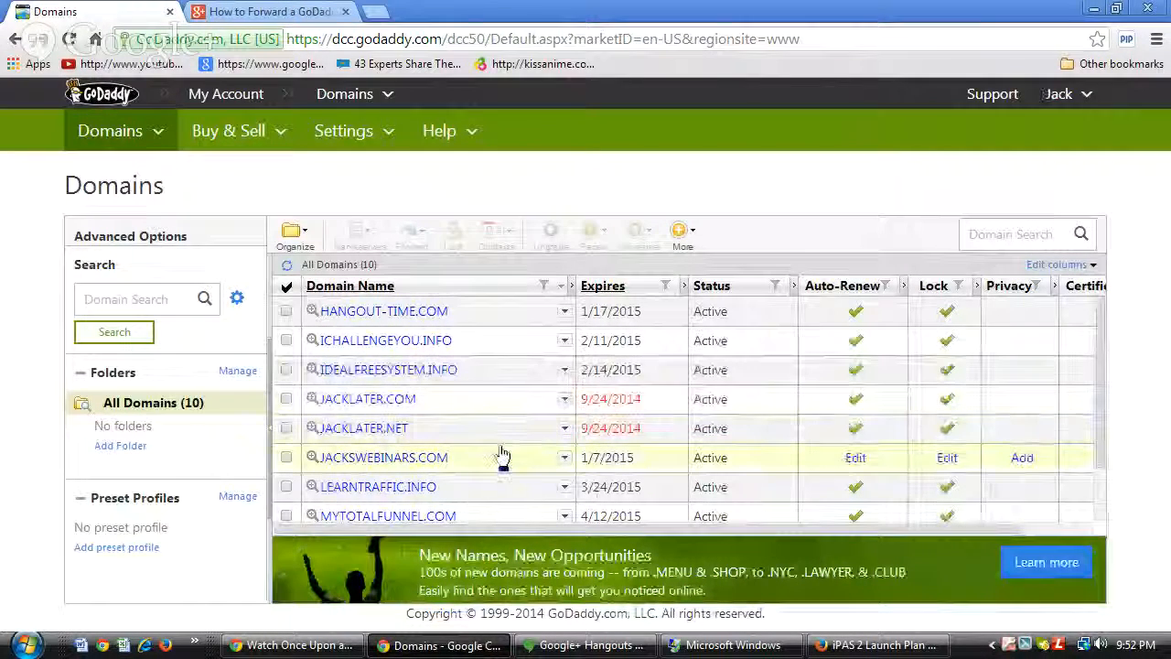
Open RETIREWITHJACK.COM's Domain Details from the domain list.
scroll(497, 452, down, 2)
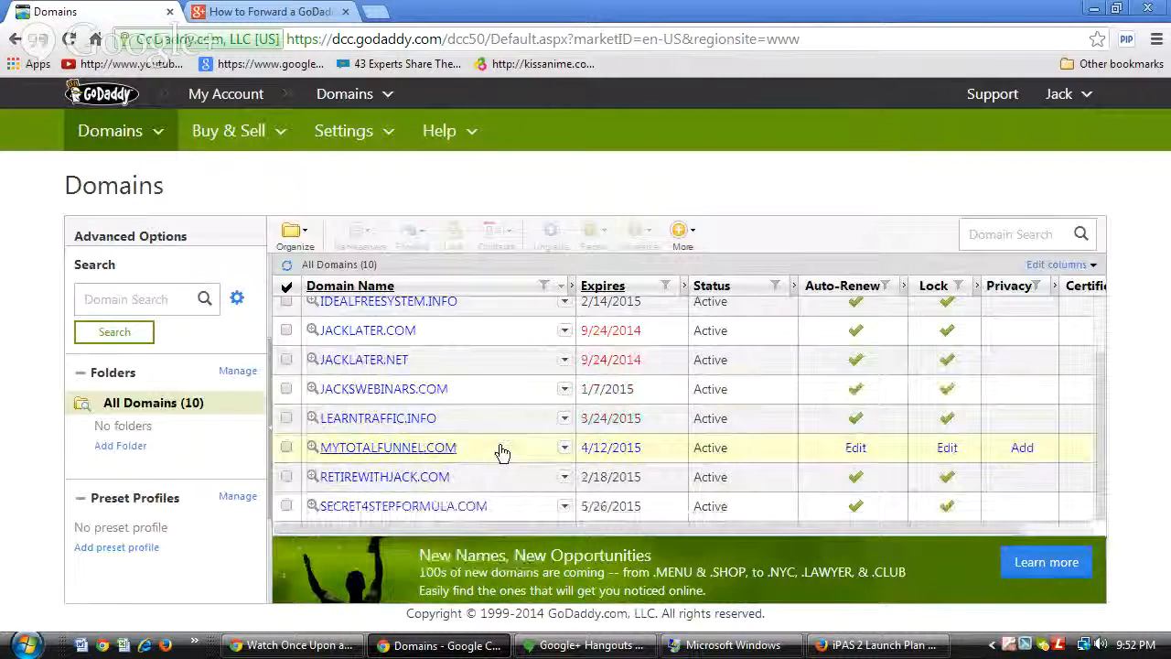
click(403, 477)
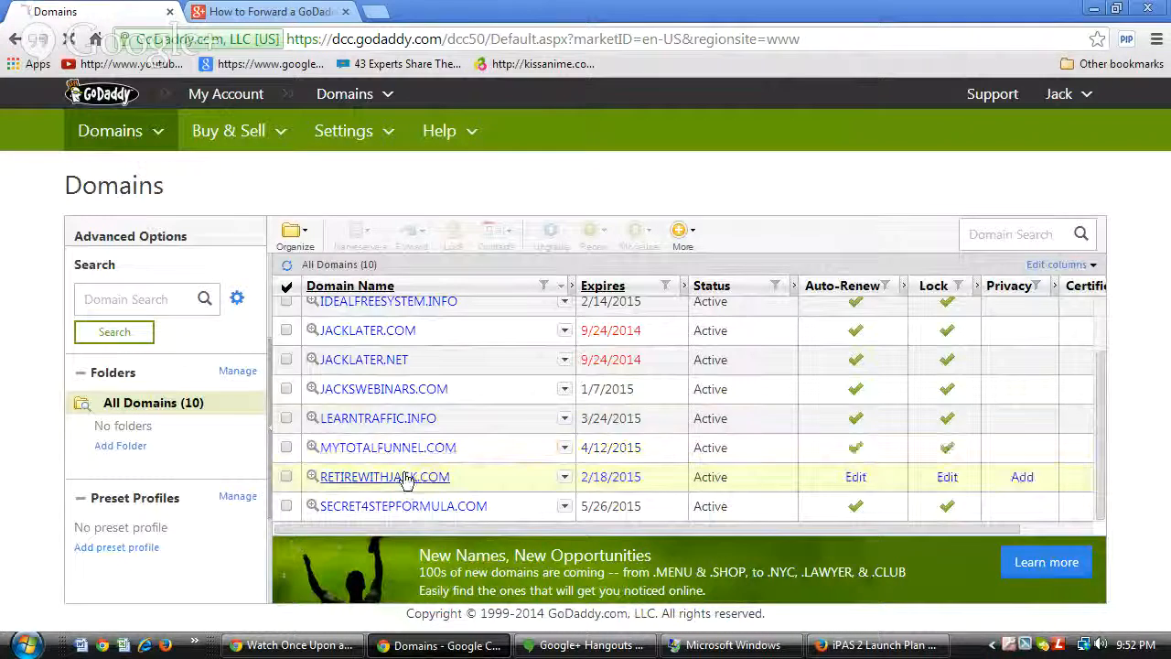
scroll(503, 489, down, 2)
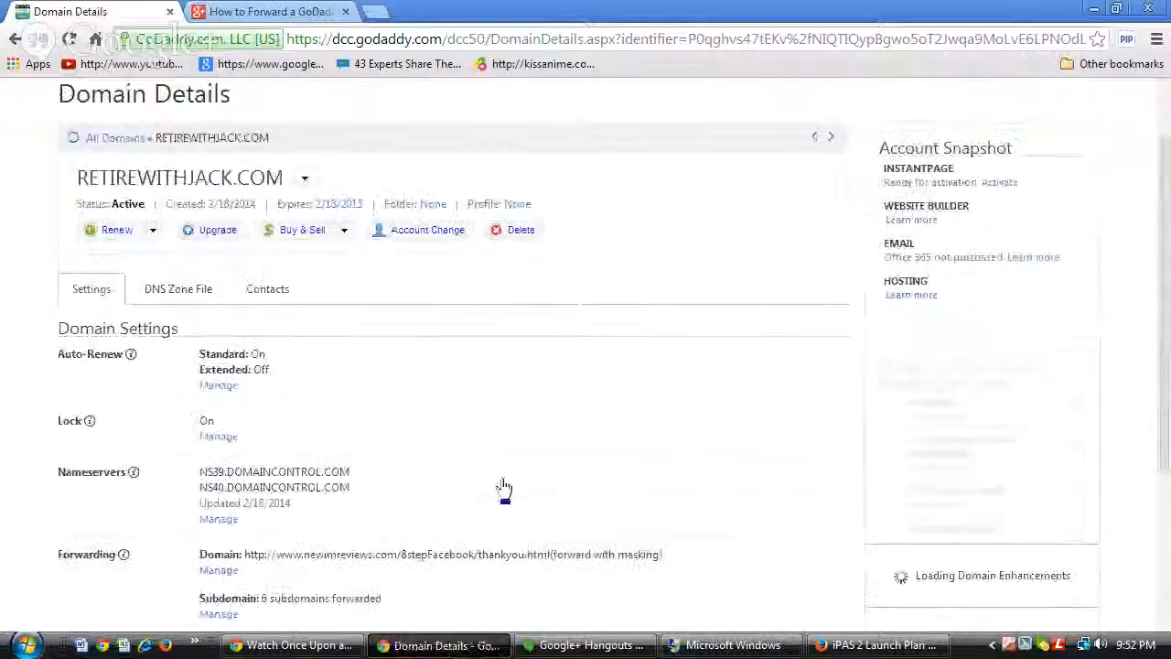
scroll(503, 469, down, 1)
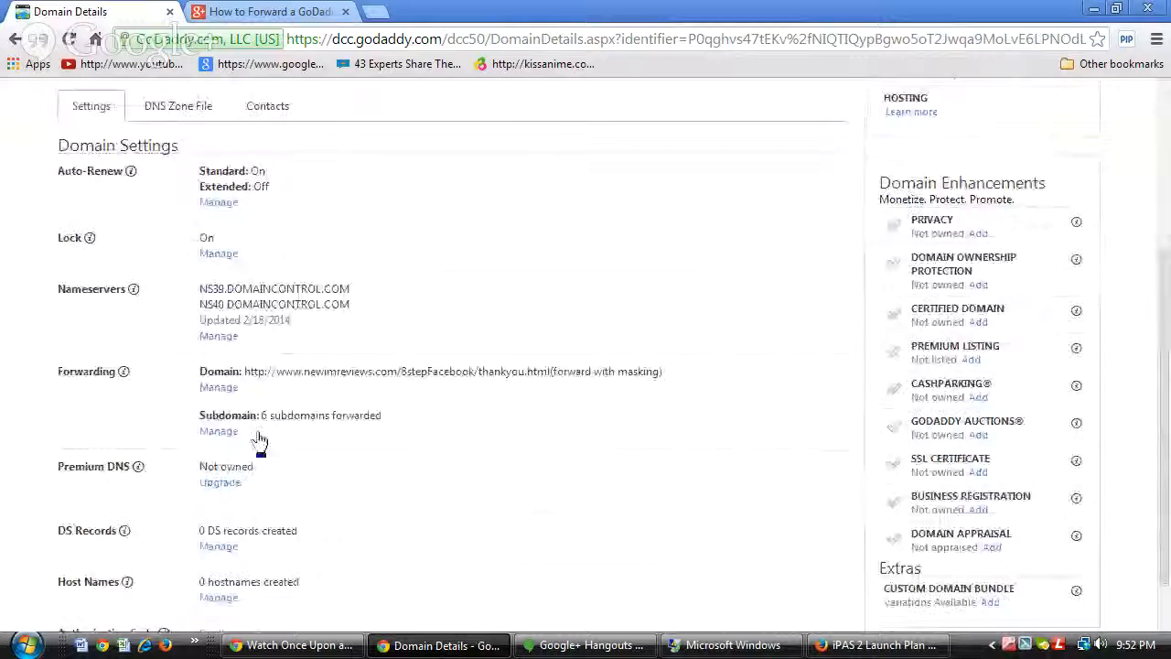
Review RETIREWITHJACK.COM's six subdomain forwards, including v1, then close the list.
click(230, 436)
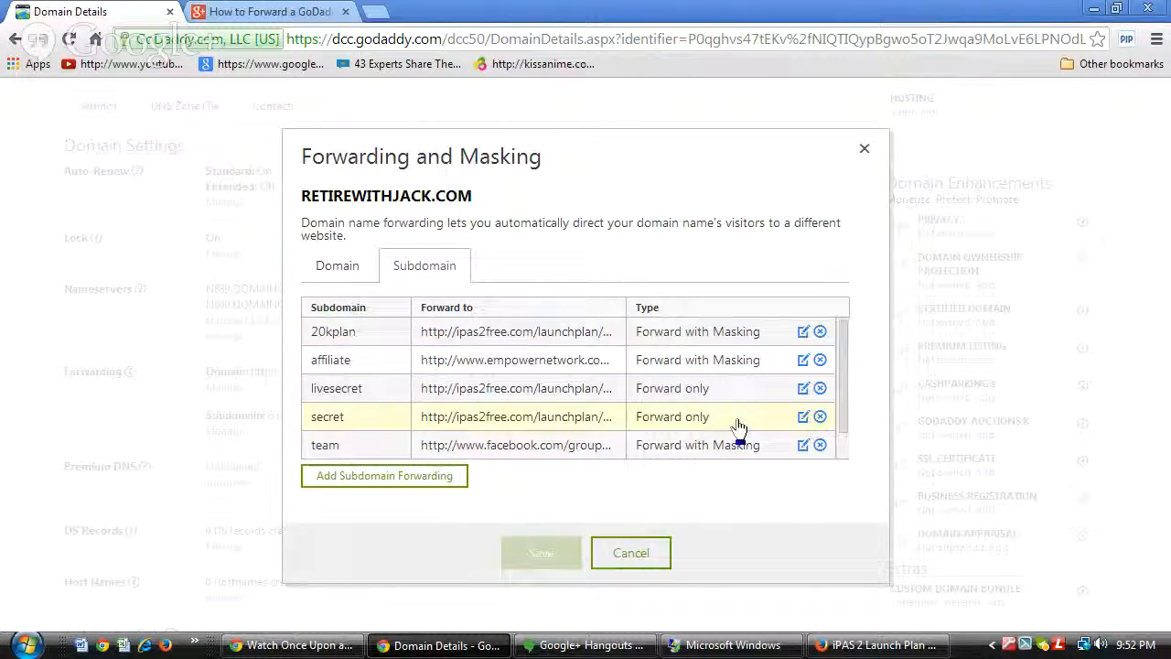
drag(849, 429, 844, 479)
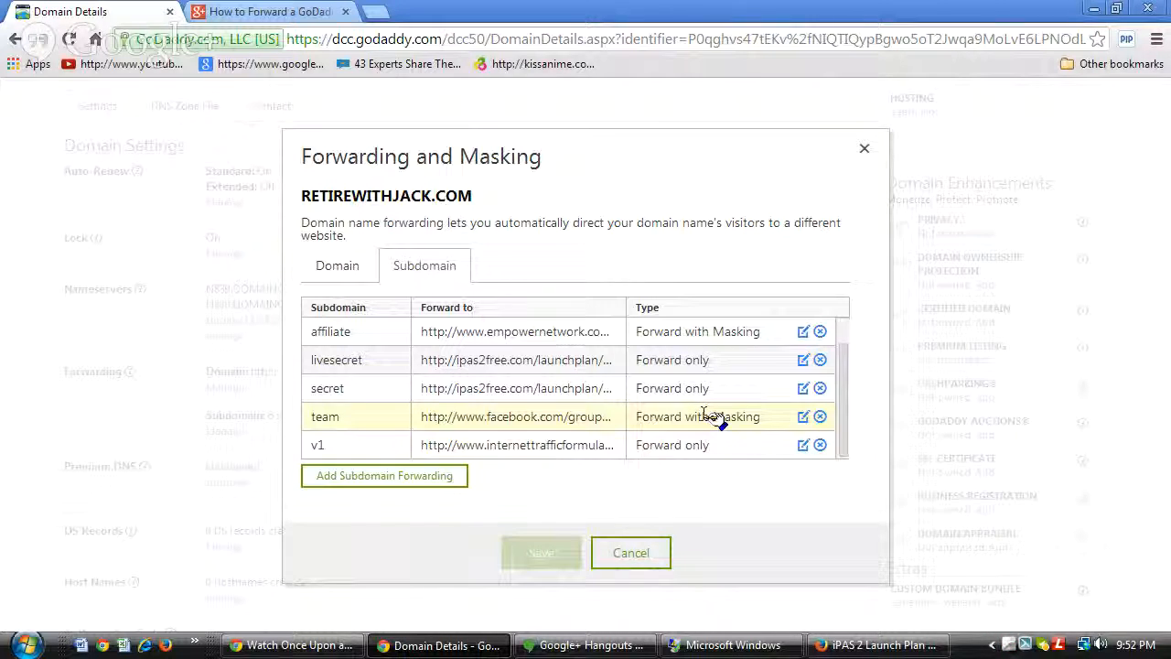
scroll(709, 416, up, 2)
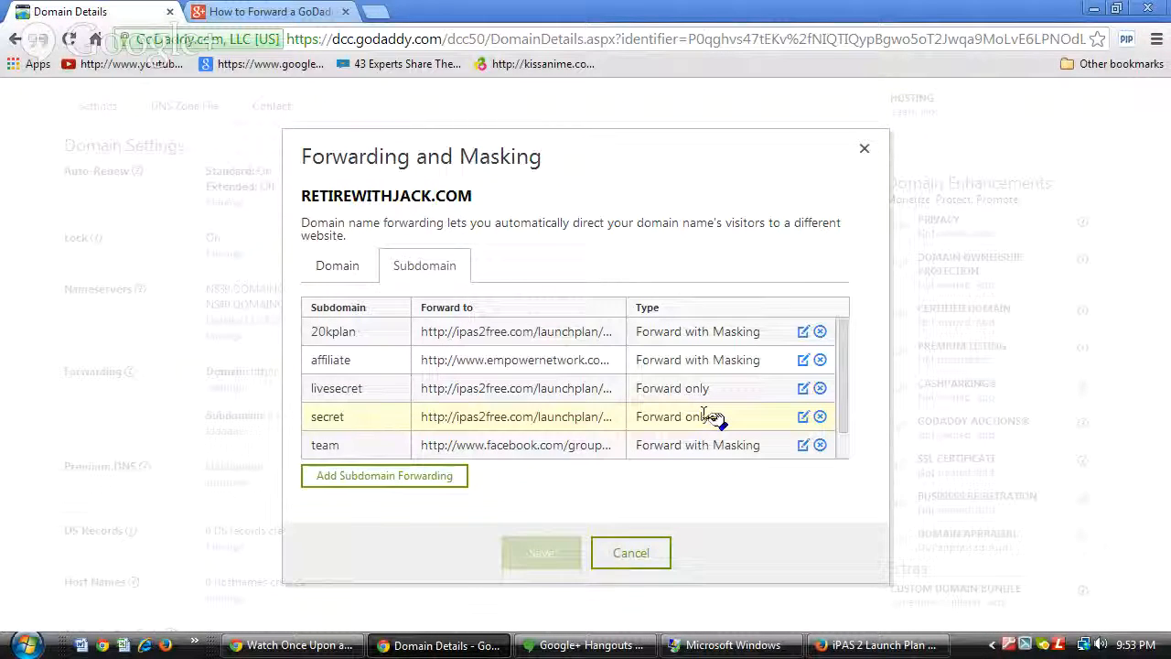
click(865, 151)
Open JACKLATER.NET's Domain Details from All Domains and scroll to its Forwarding section.
scroll(157, 197, up, 3)
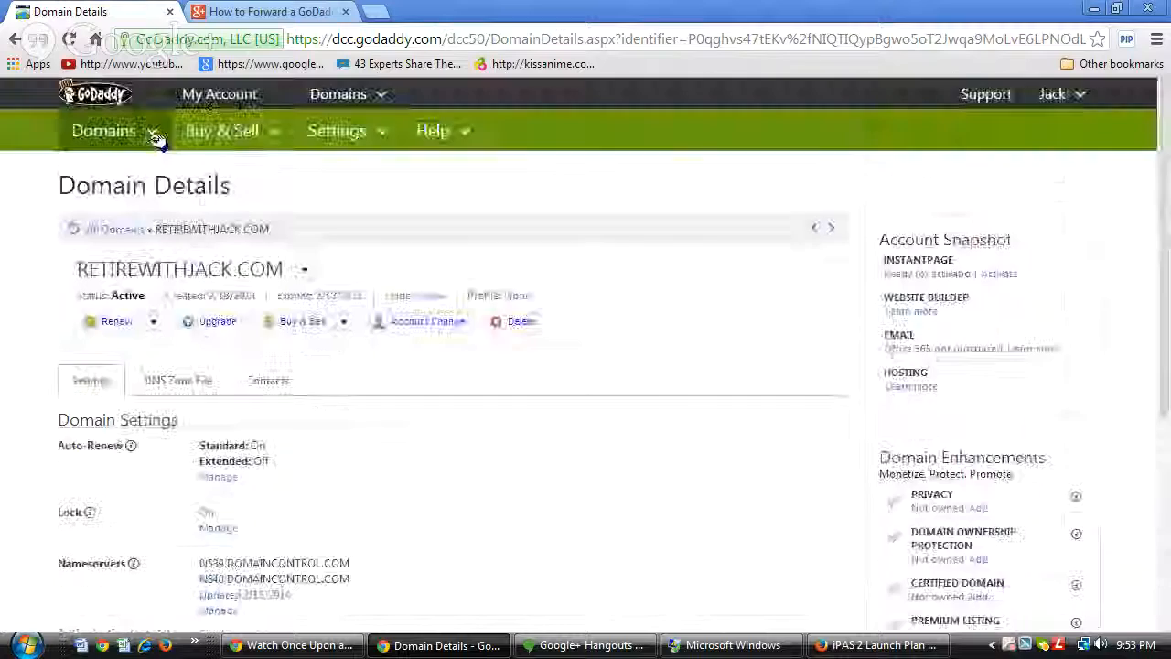
click(102, 230)
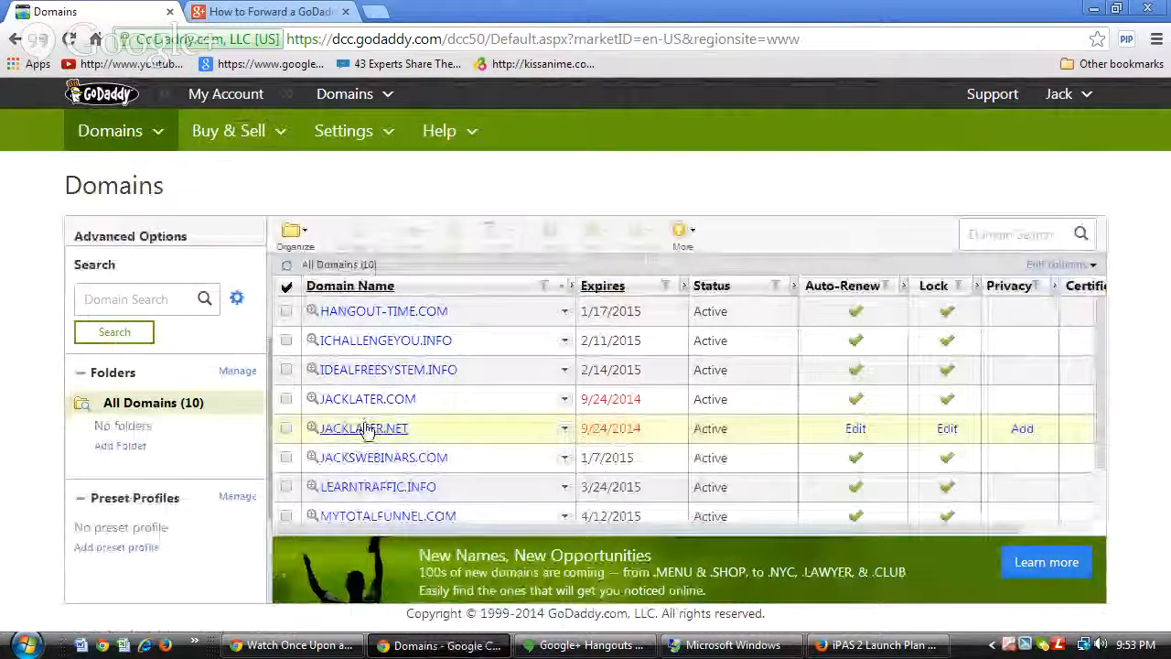
click(364, 430)
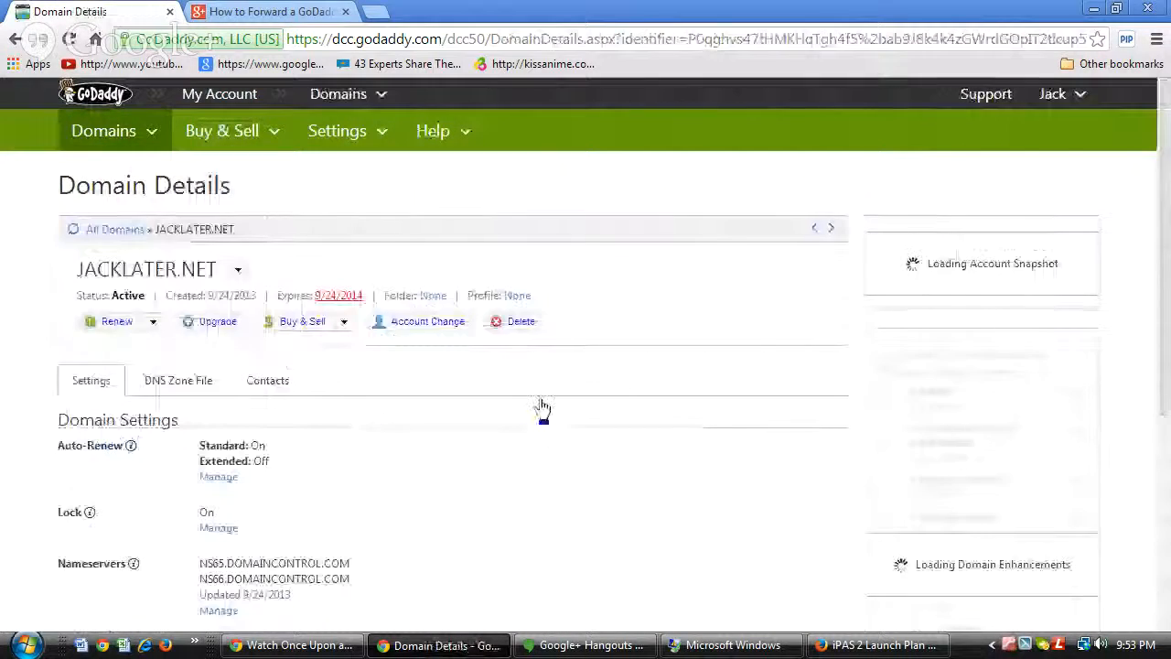
scroll(475, 489, down, 3)
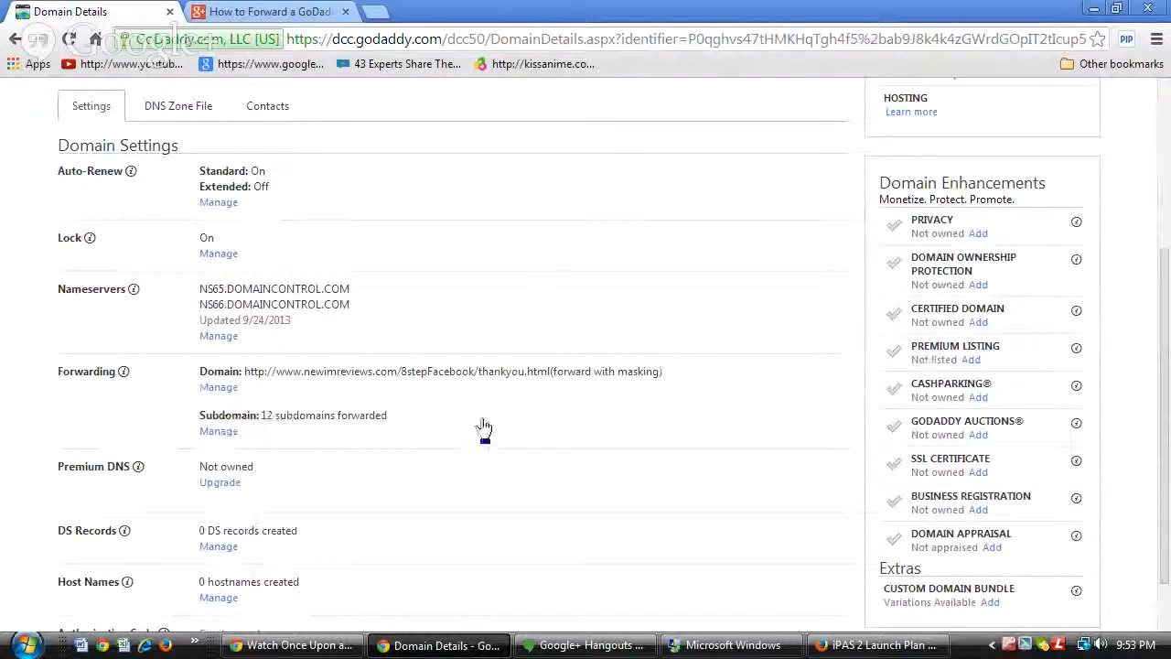
Edit jacklater.net's domain forward to a 302 (Temporary) redirect with masking.
click(215, 388)
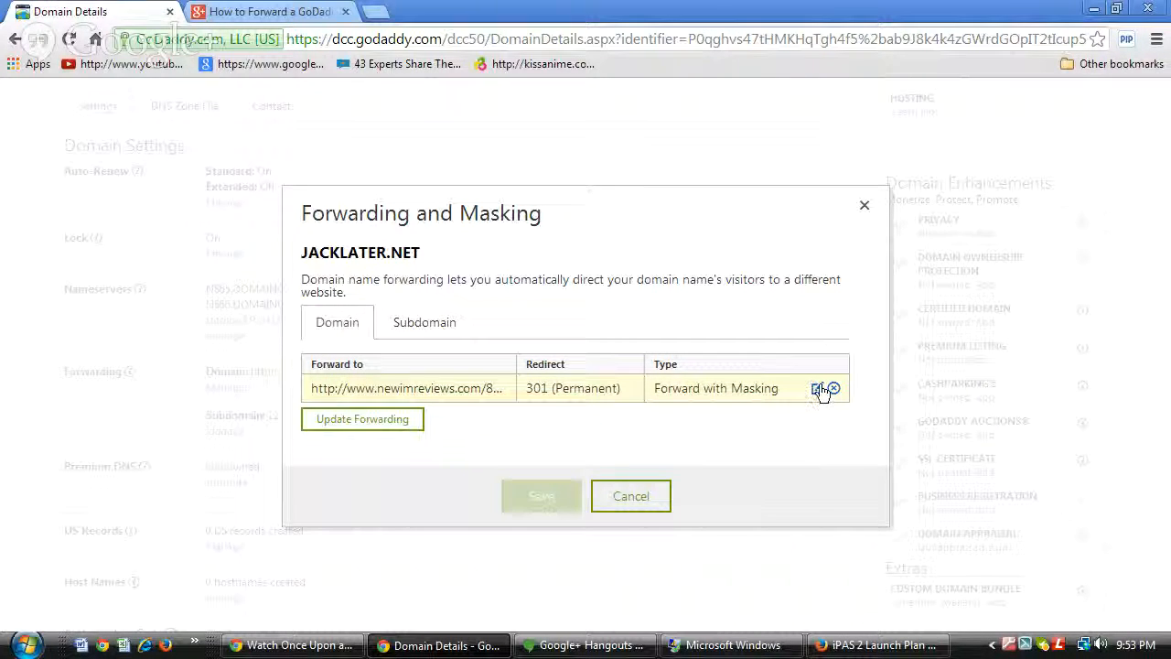
click(818, 394)
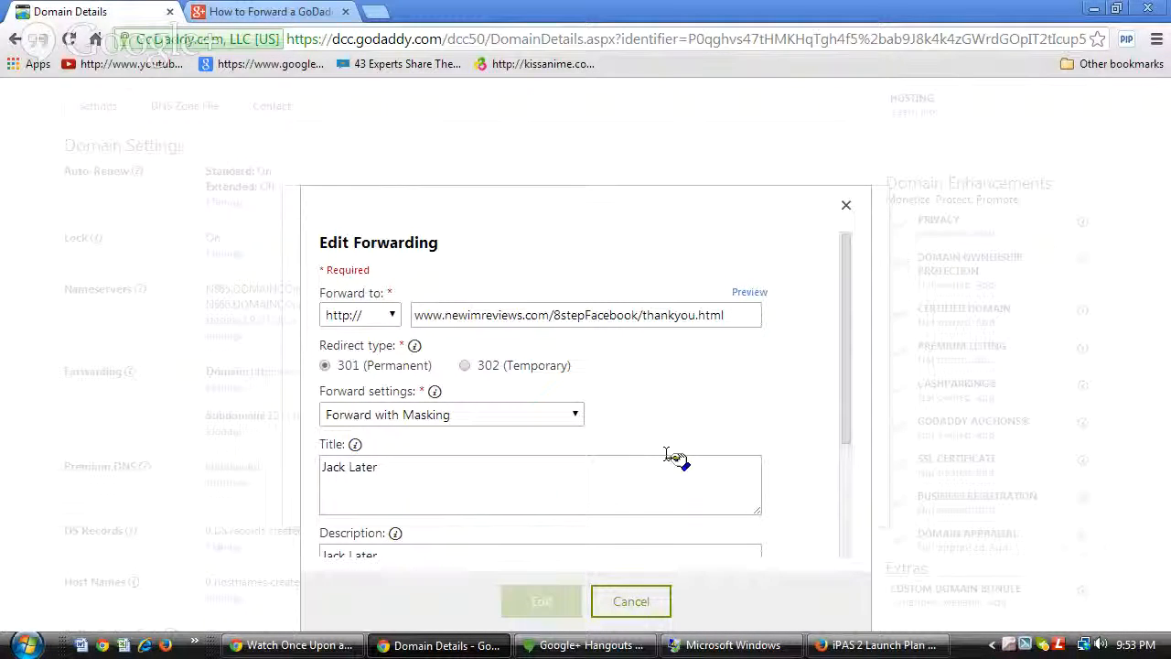
click(464, 366)
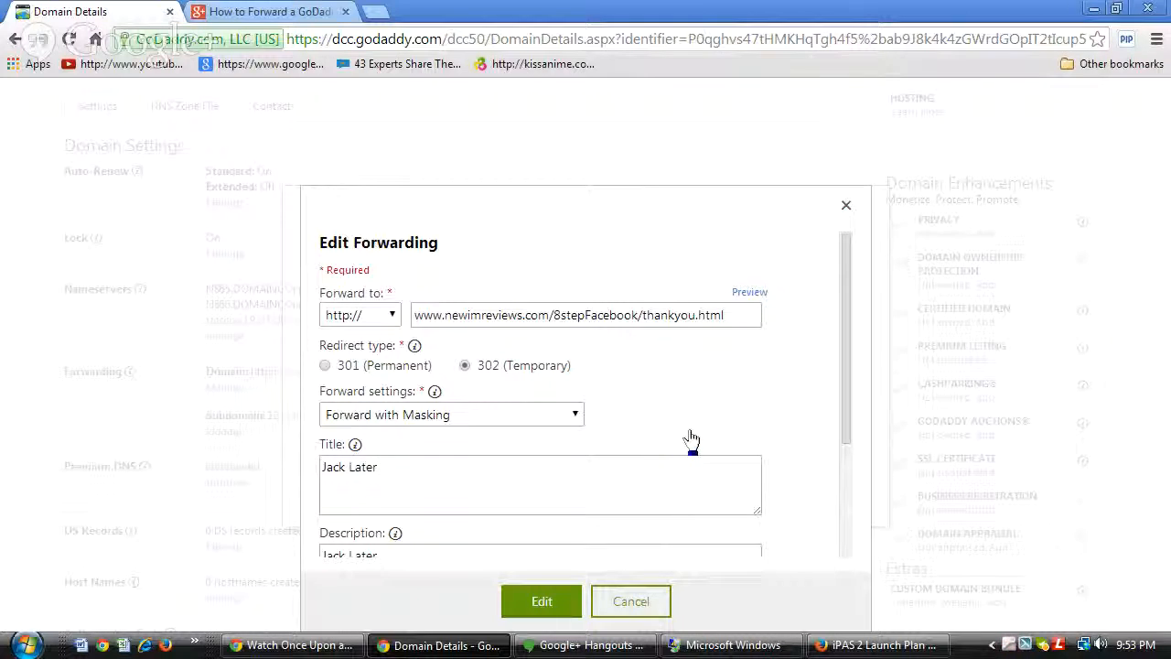
click(574, 415)
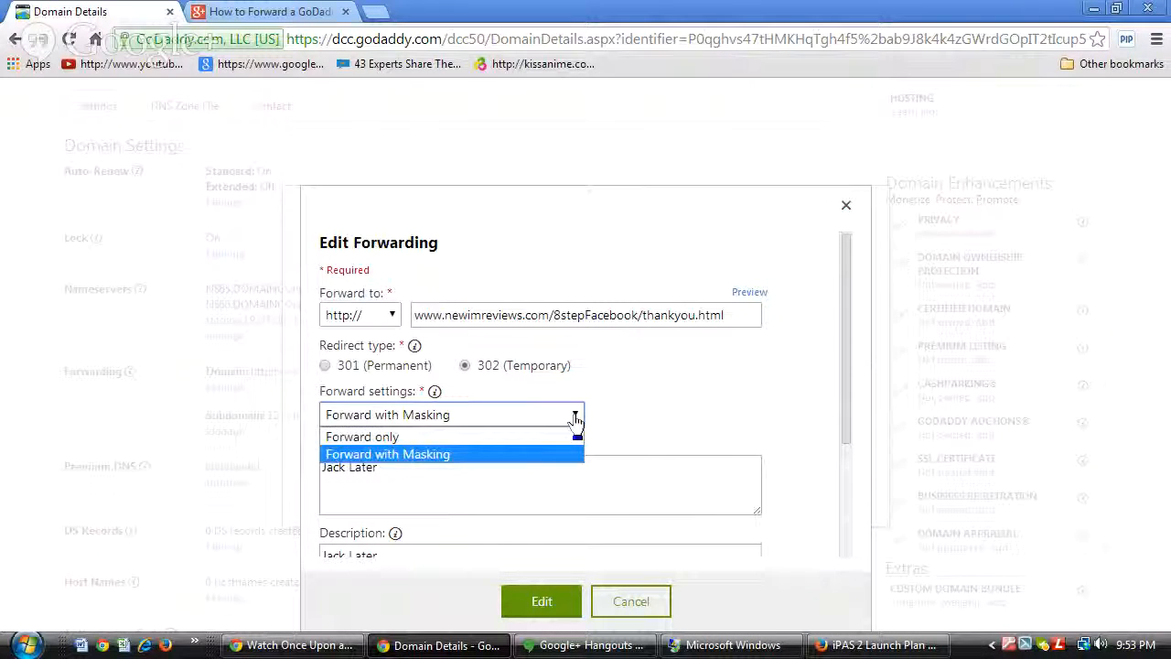
click(529, 455)
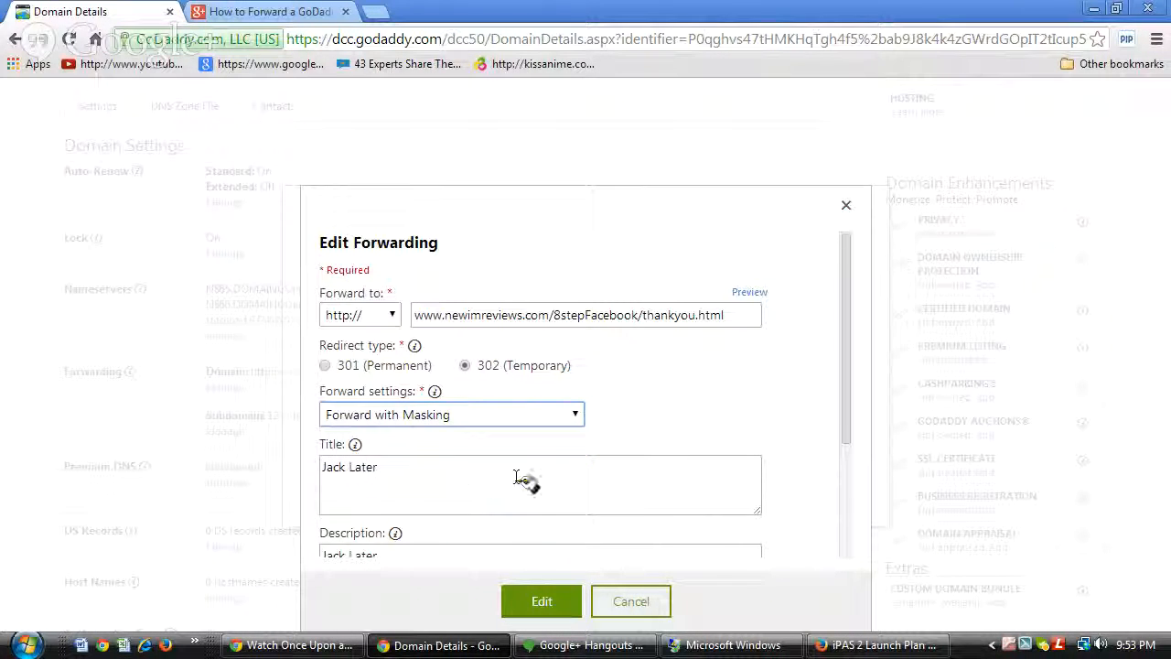
Apply and save the edited forwarding, then open a new browser tab.
scroll(517, 476, down, 2)
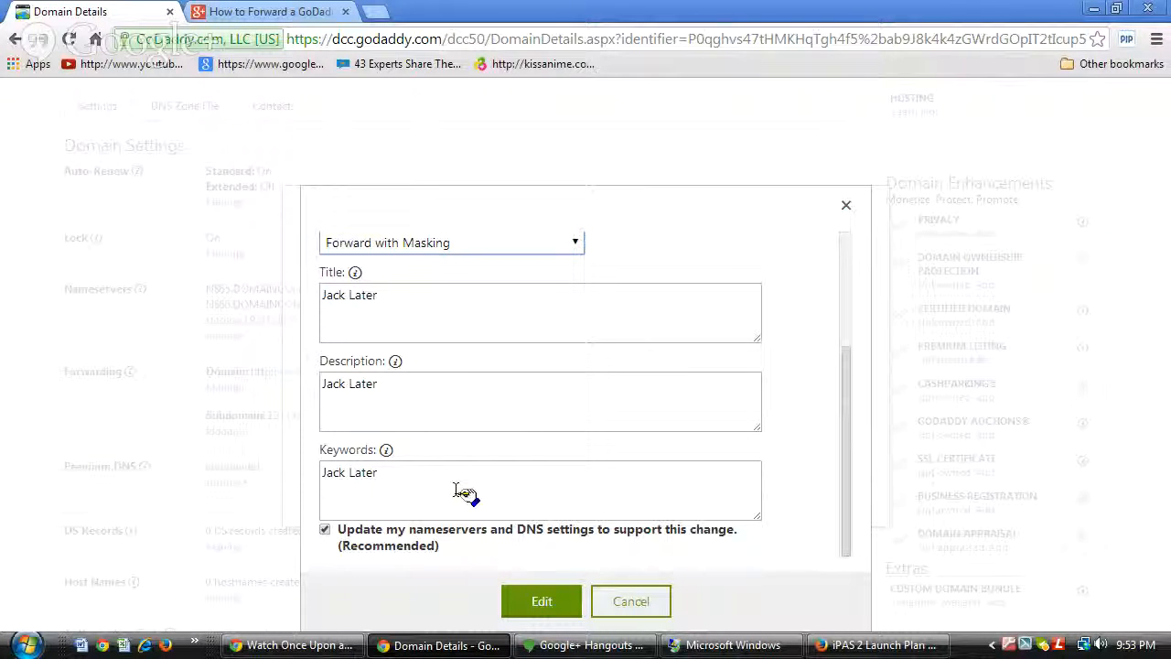
scroll(494, 315, up, 2)
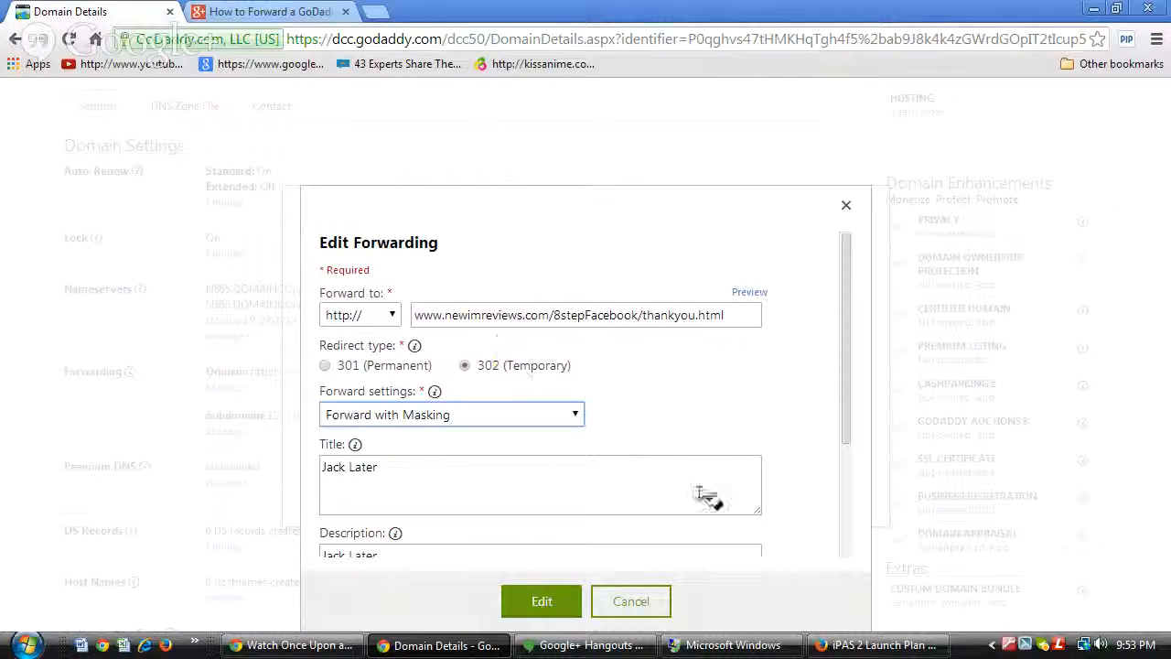
scroll(611, 479, down, 1)
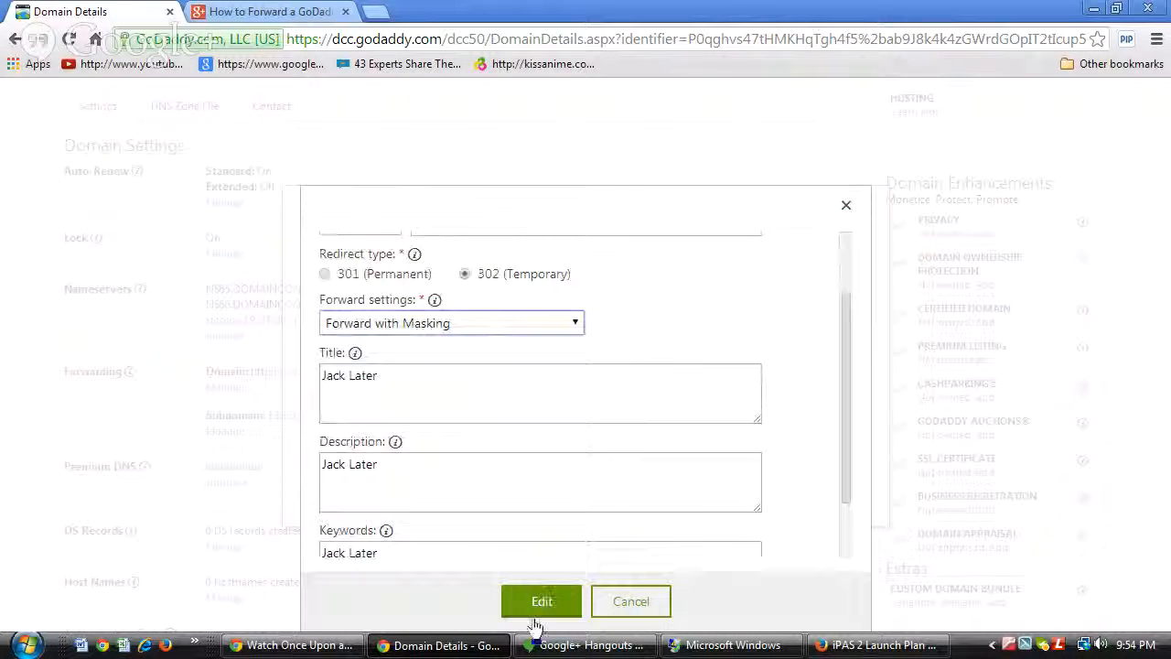
scroll(641, 407, up, 1)
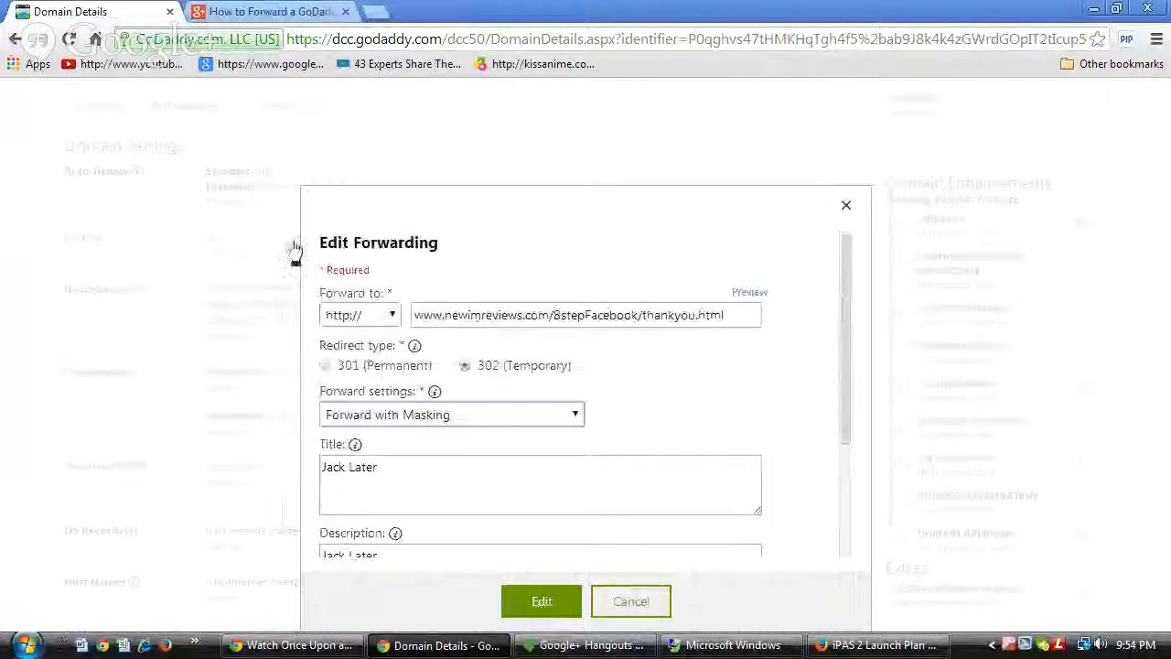
click(541, 602)
click(540, 496)
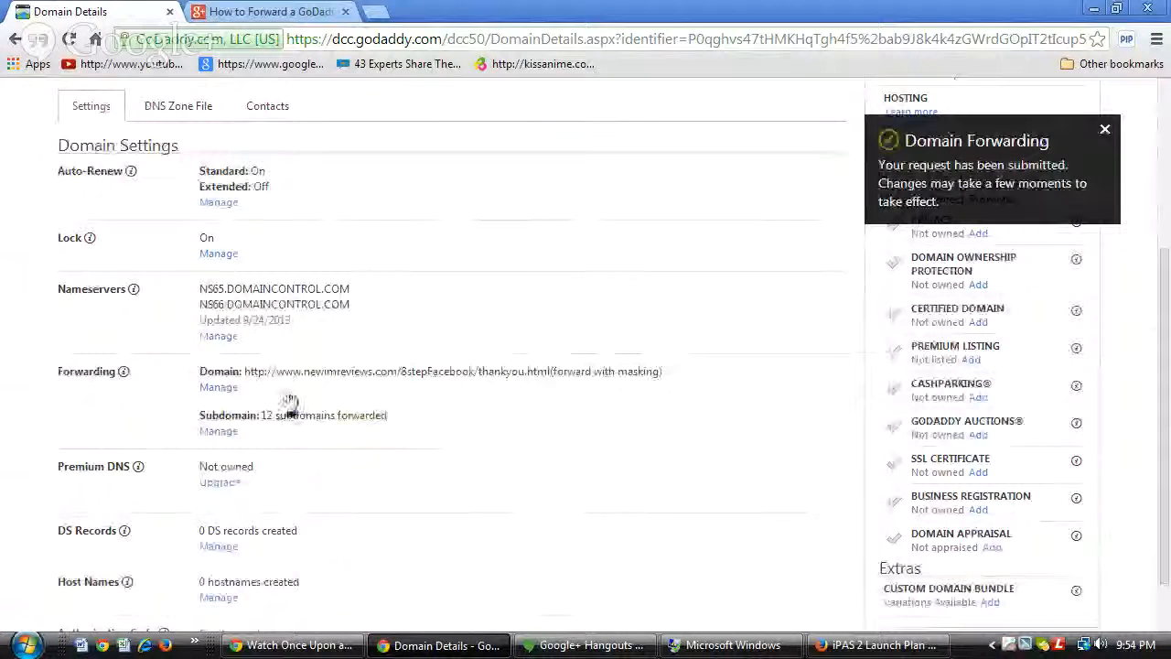
click(372, 13)
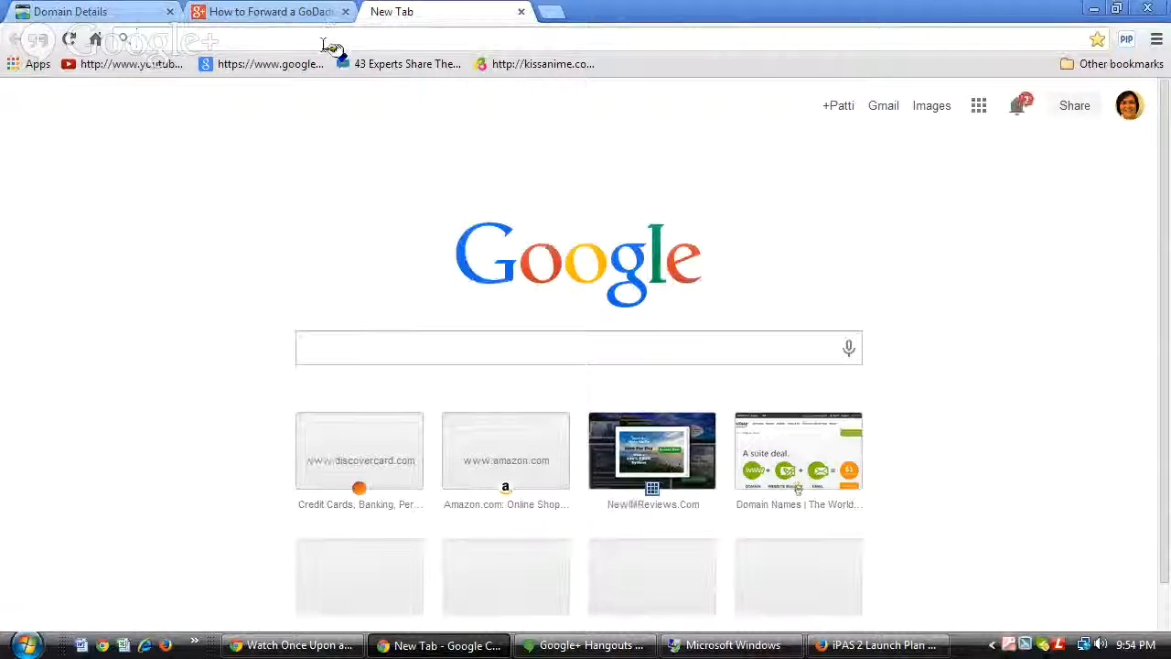
Load jacklater.net to verify the masked 'Free PDF and Video Walk-Through' page, then return to Hangouts.
text(jac)
text(later.n)
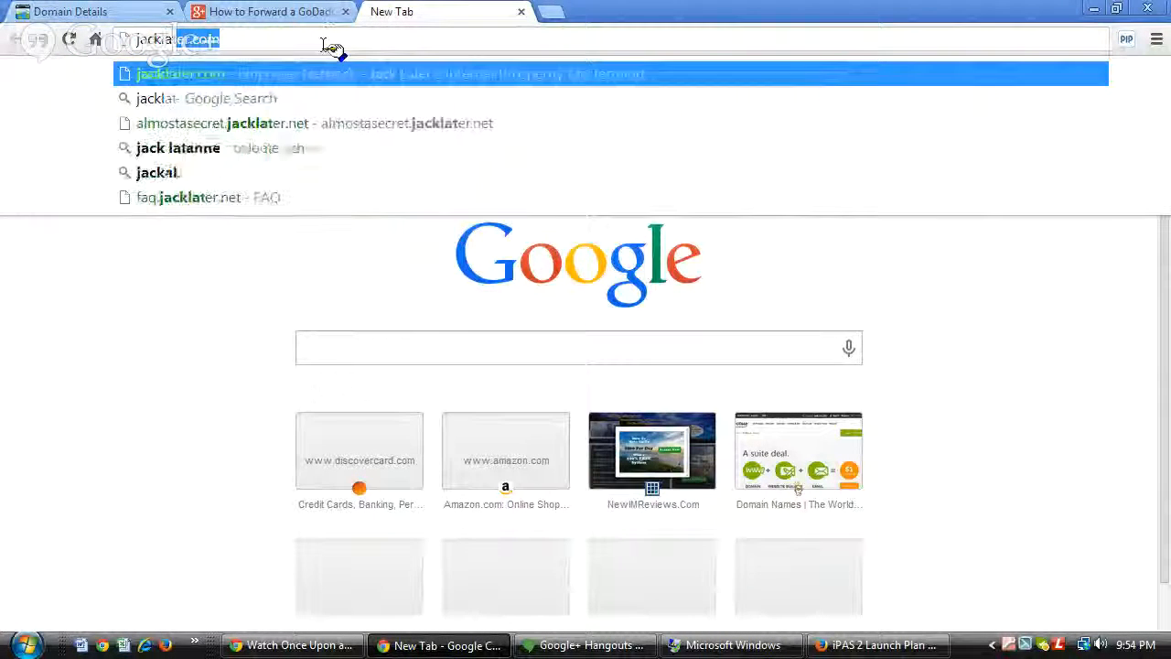
text(et)
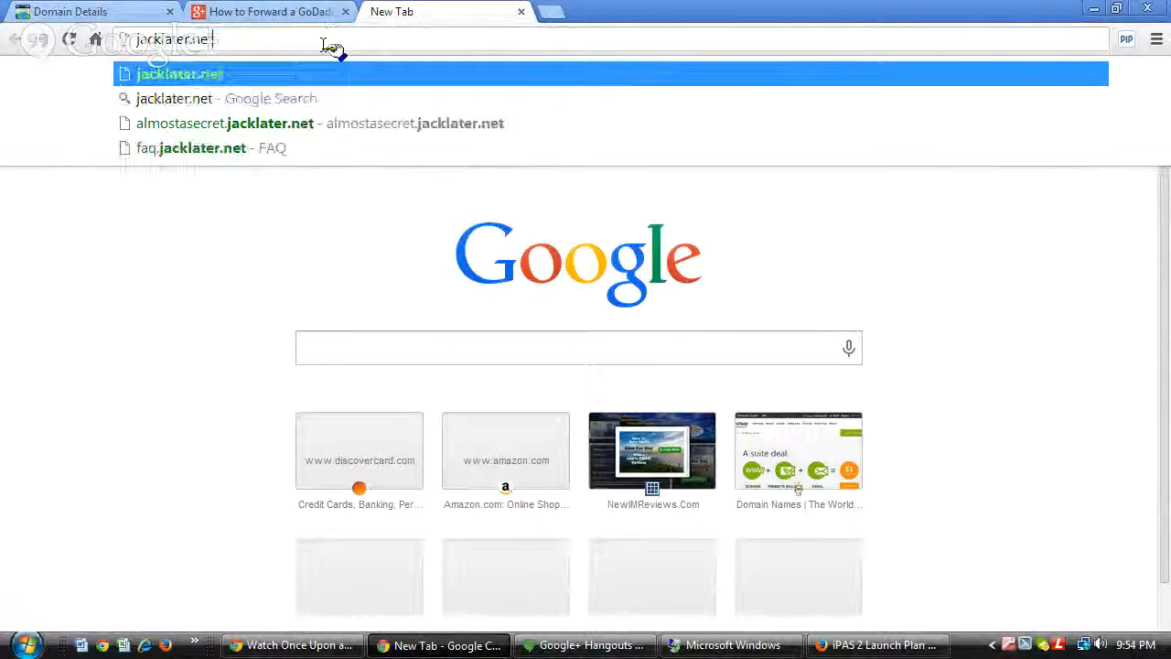
key(Return)
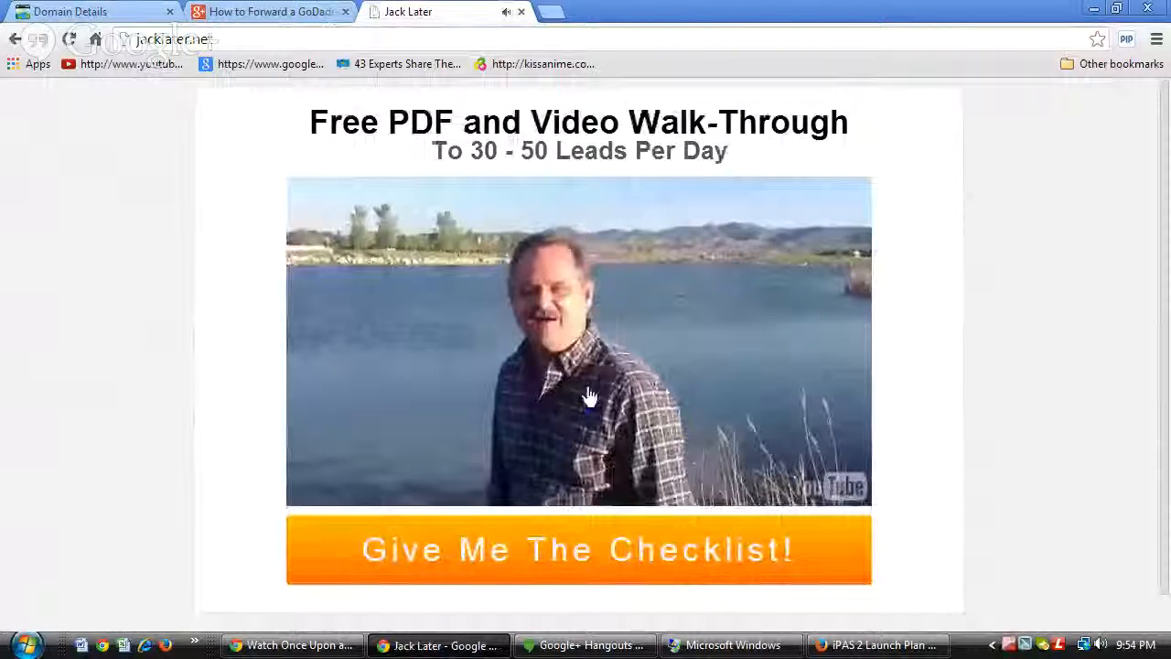
scroll(804, 368, down, 1)
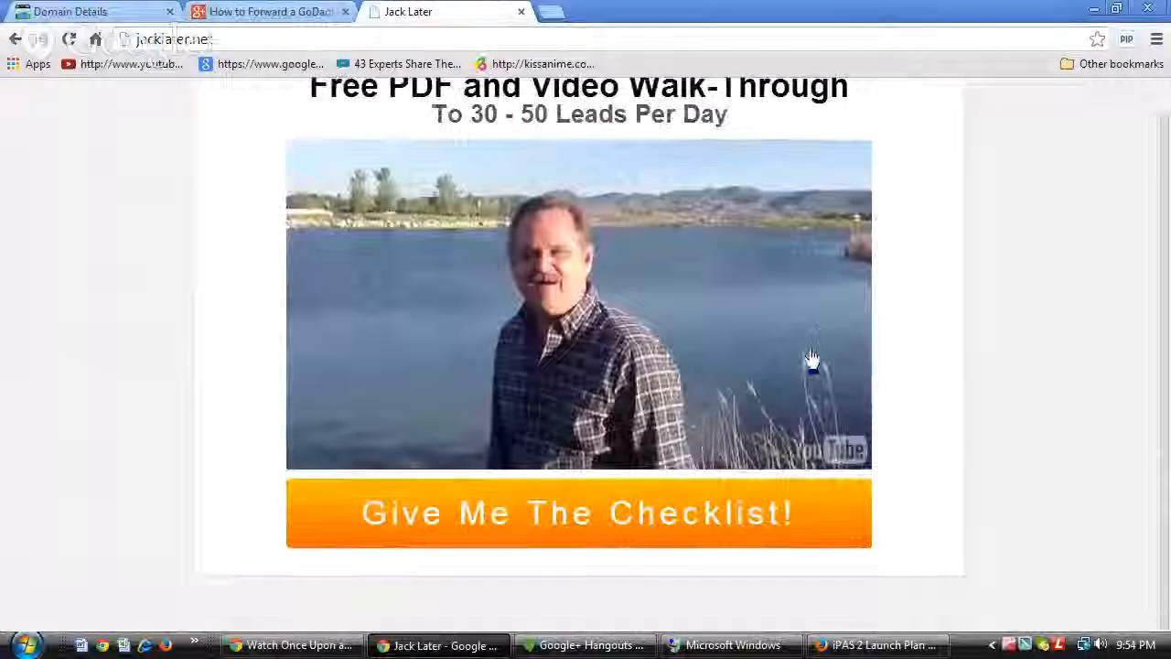
scroll(810, 341, up, 1)
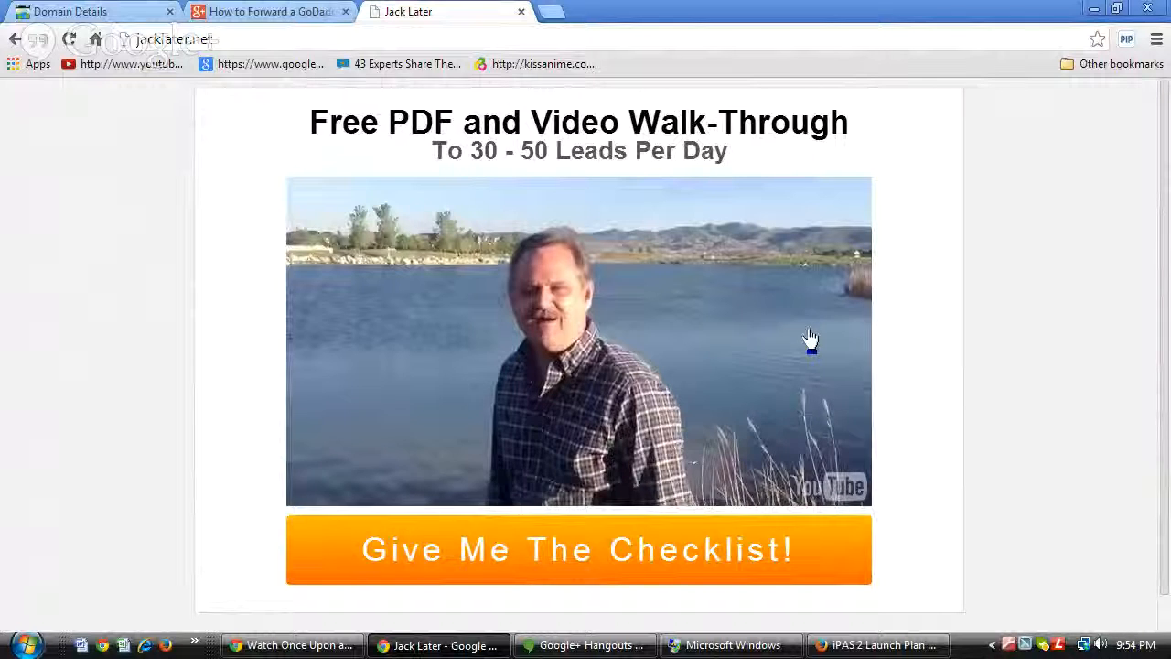
click(520, 13)
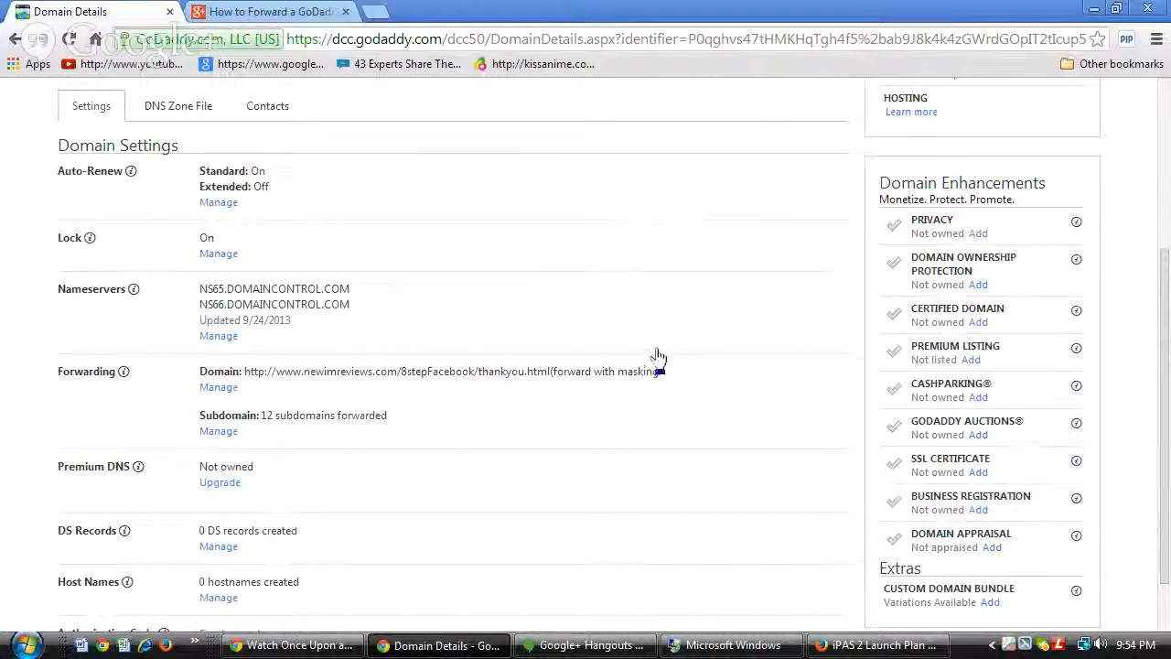
click(542, 648)
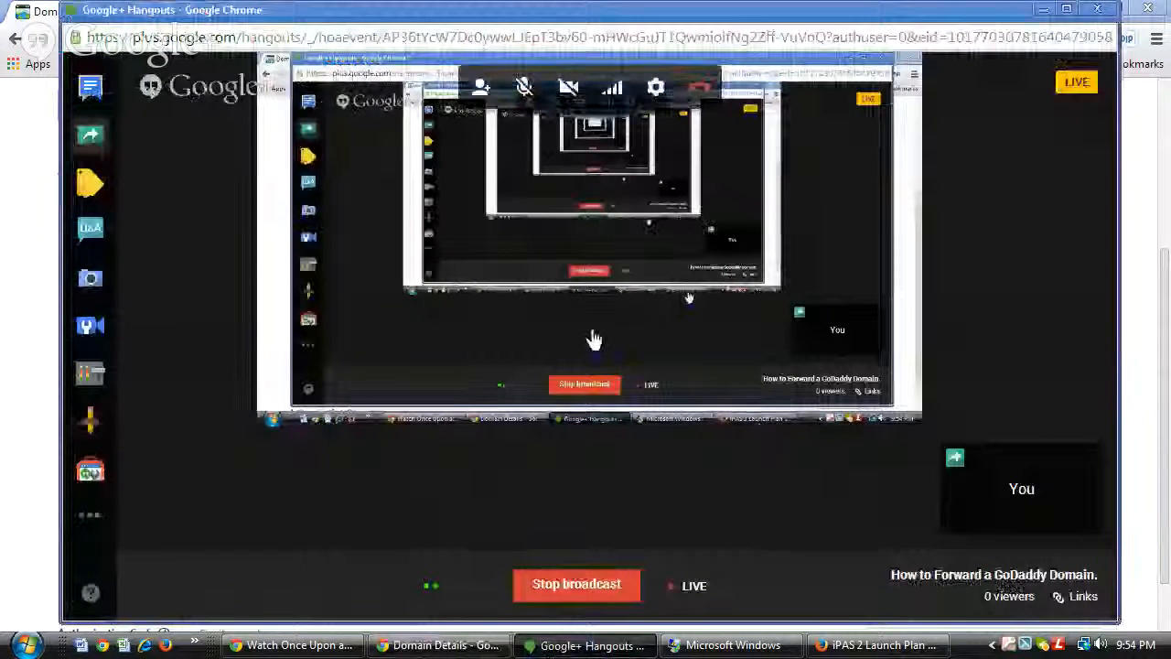